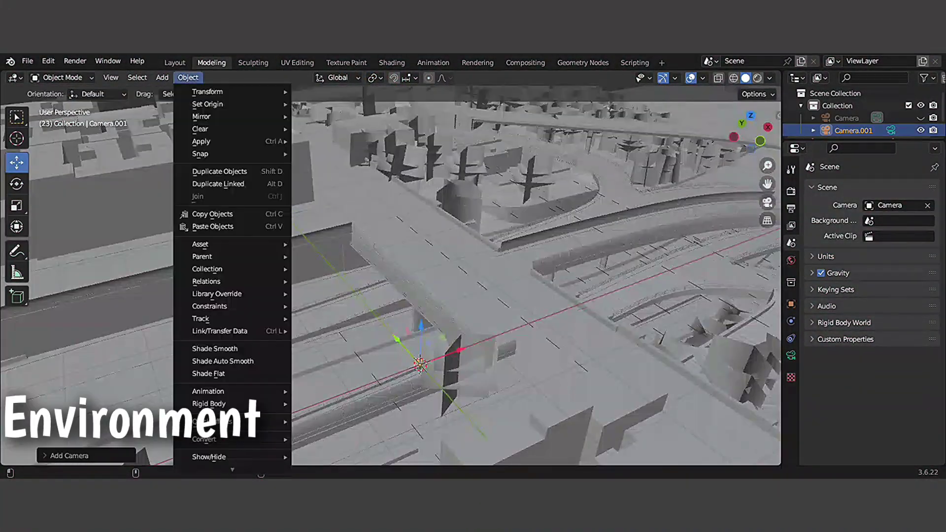
# Step: Switch the viewport to the active scene camera looking down the underpass
pyautogui.press('KP_0')
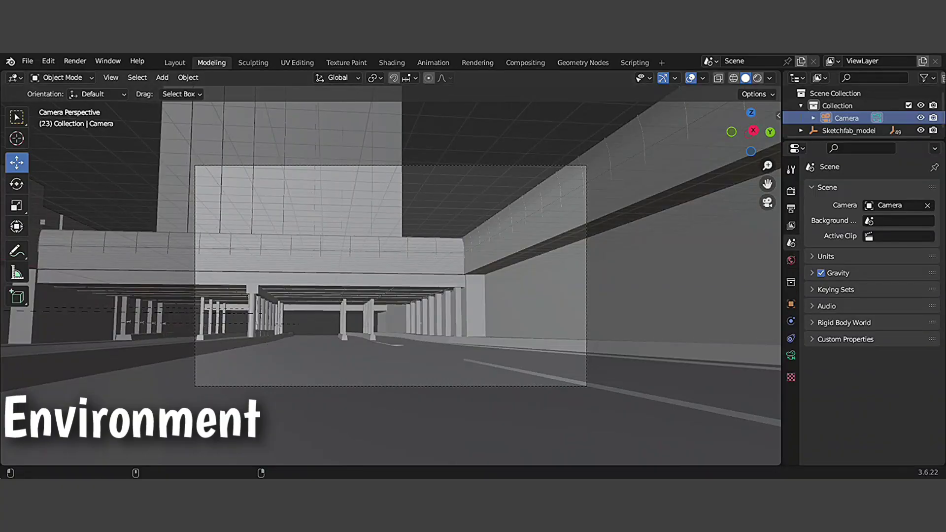
# Step: Show the camera's lens settings
pyautogui.click(791, 355)
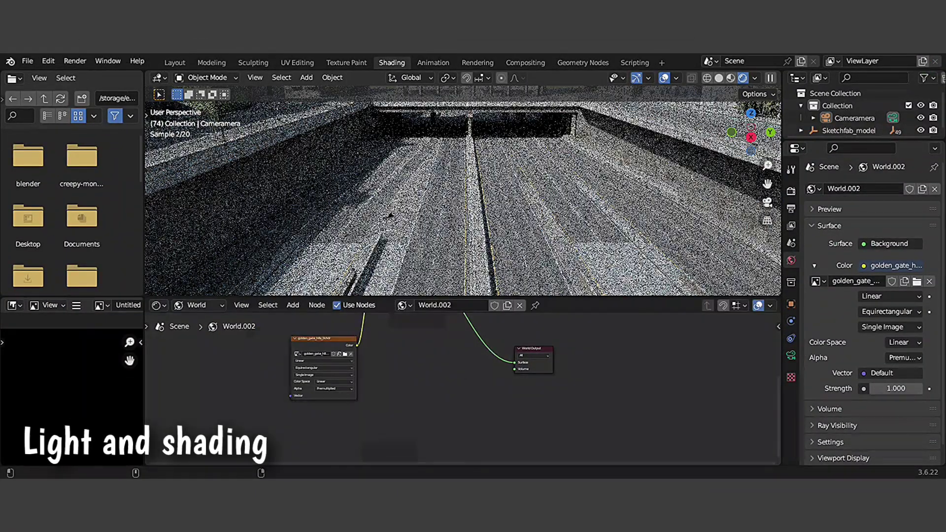
# Step: Add a Volume Absorption node linked to the World Output's Volume socket, placed beside it
pyautogui.moveTo(518, 360); pyautogui.dragTo(404, 328)
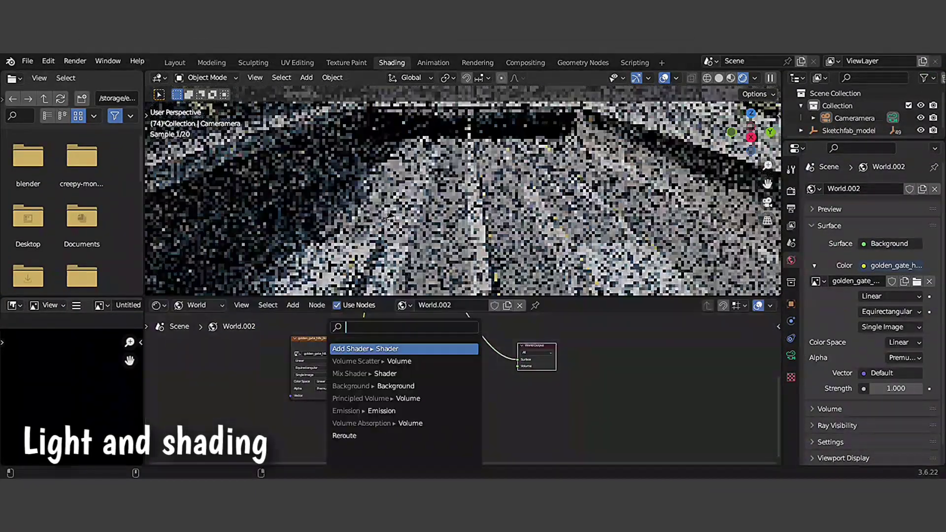
pyautogui.click(377, 423)
pyautogui.click(500, 362)
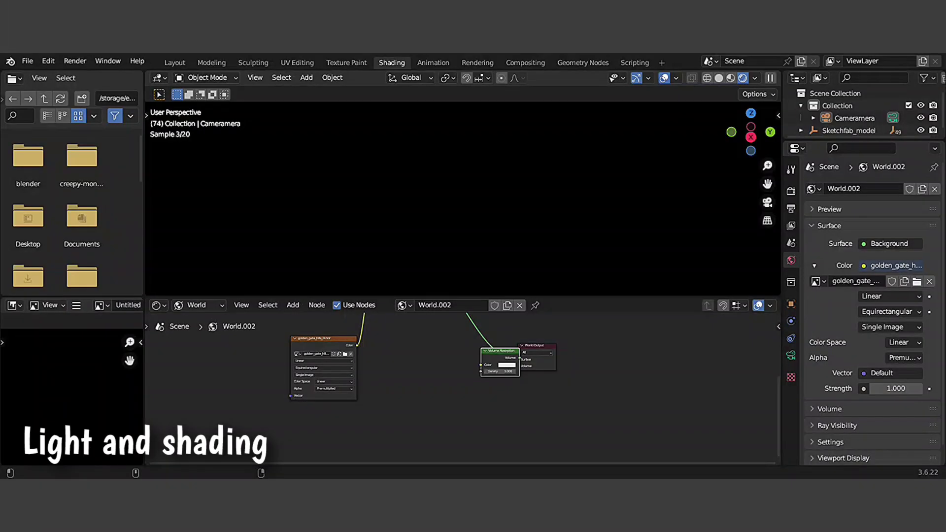
pyautogui.moveTo(443, 374); pyautogui.dragTo(500, 351)
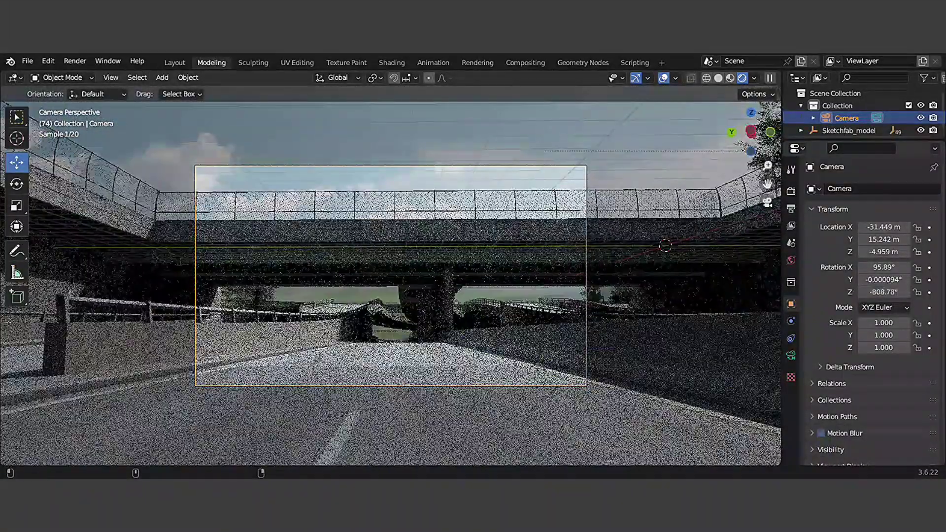
# Step: Undo the stray camera rotation and show the green-screen clip as the camera background
pyautogui.click(48, 61)
pyautogui.click(64, 74)
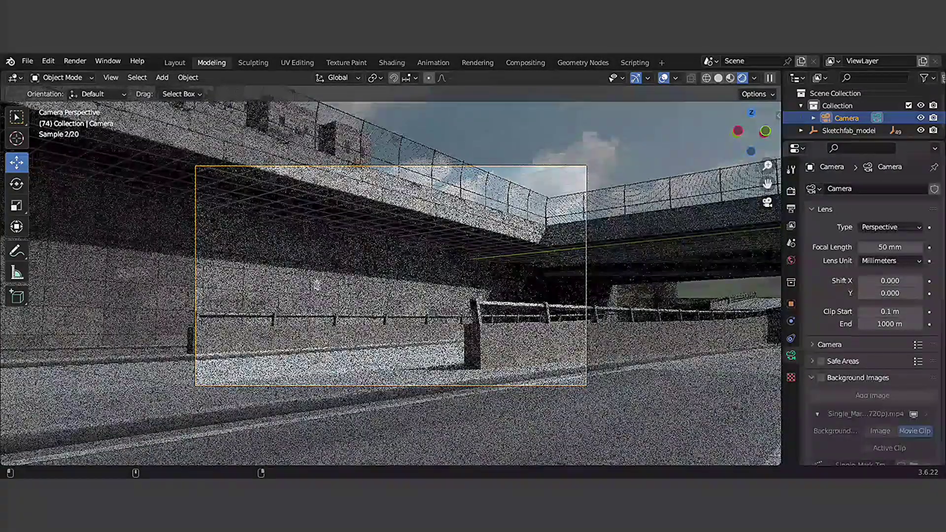
pyautogui.click(820, 377)
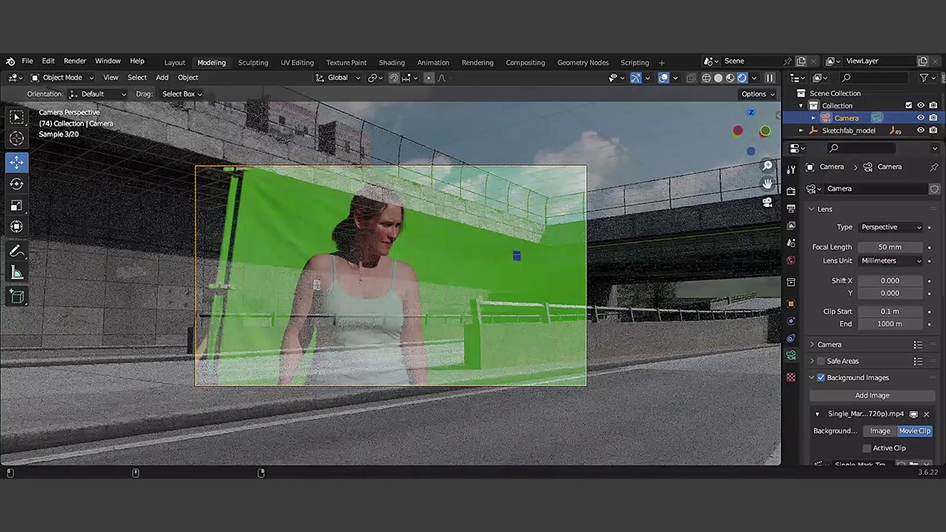
# Step: Move the camera to X -38.299 m and nudge its Z rotation by one degree
pyautogui.click(791, 304)
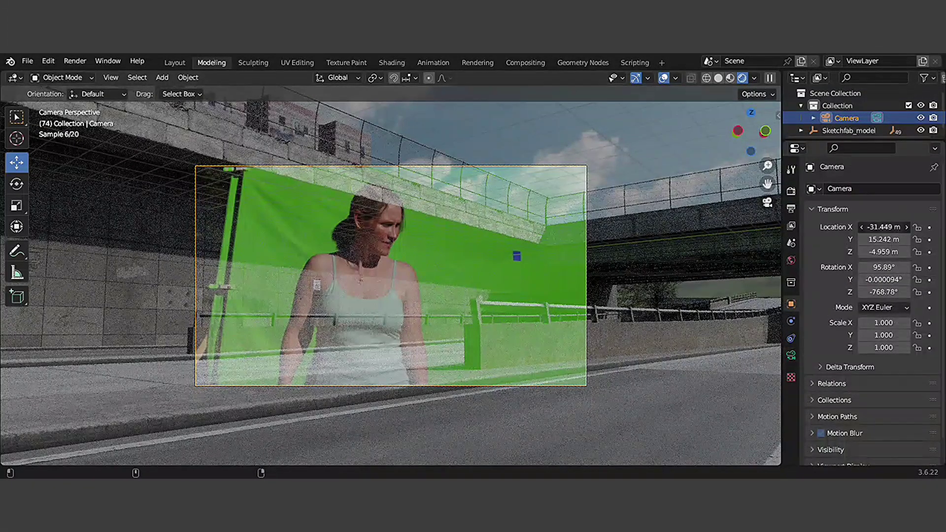
pyautogui.moveTo(883, 227); pyautogui.dragTo(892, 226)
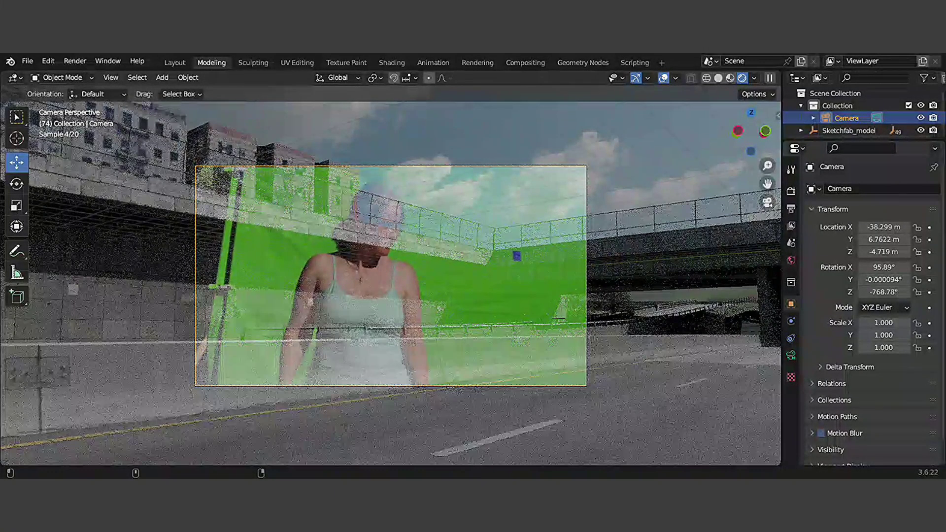
pyautogui.click(905, 291)
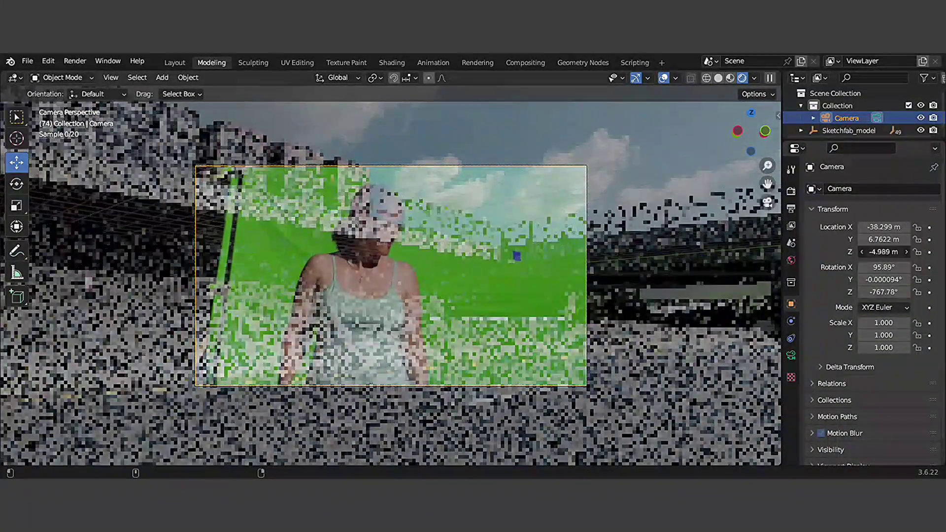
pyautogui.press('KP_0')
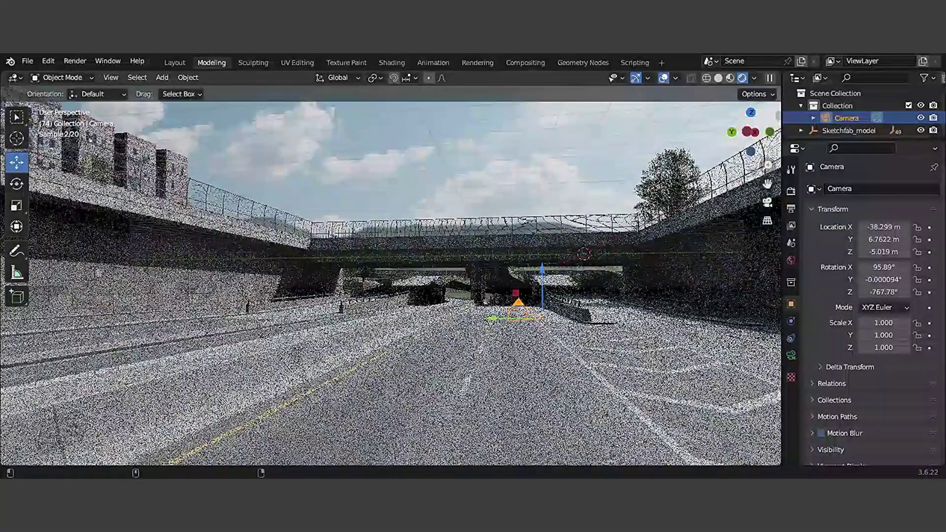
pyautogui.press('Escape')
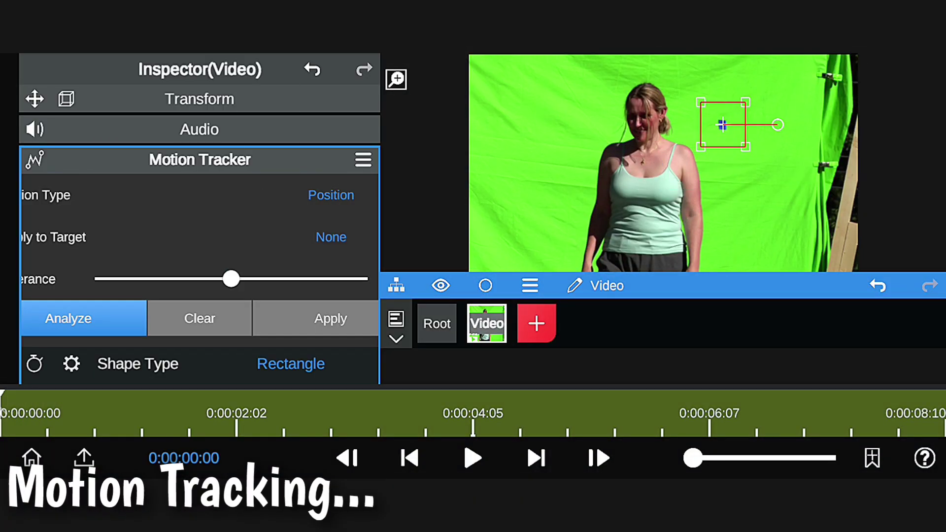
# Step: Fit the tracker box around the blue marker and run the motion analysis
pyautogui.moveTo(722, 125); pyautogui.dragTo(725, 130)
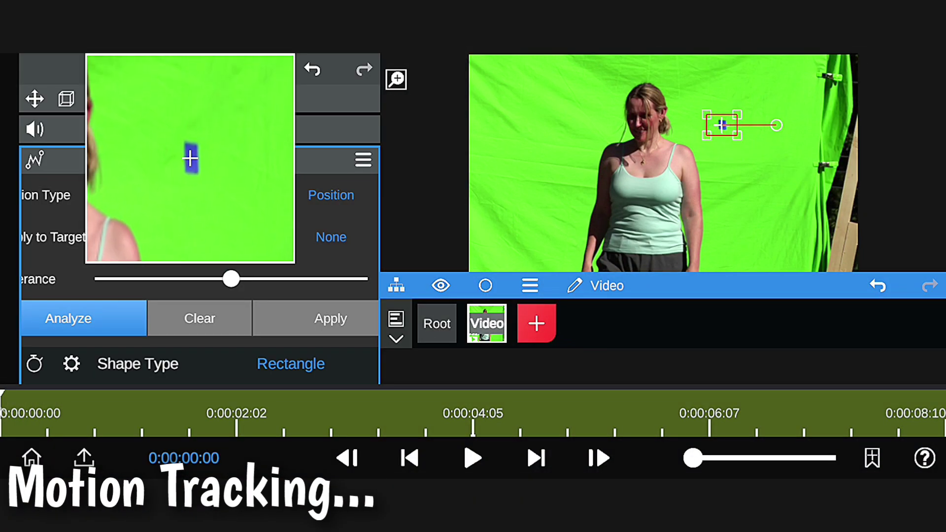
pyautogui.click(68, 318)
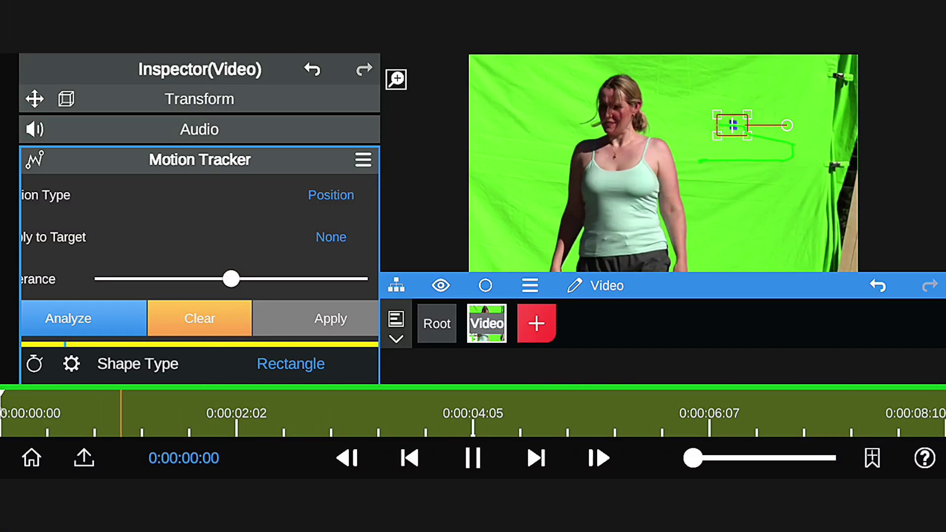
pyautogui.click(68, 318)
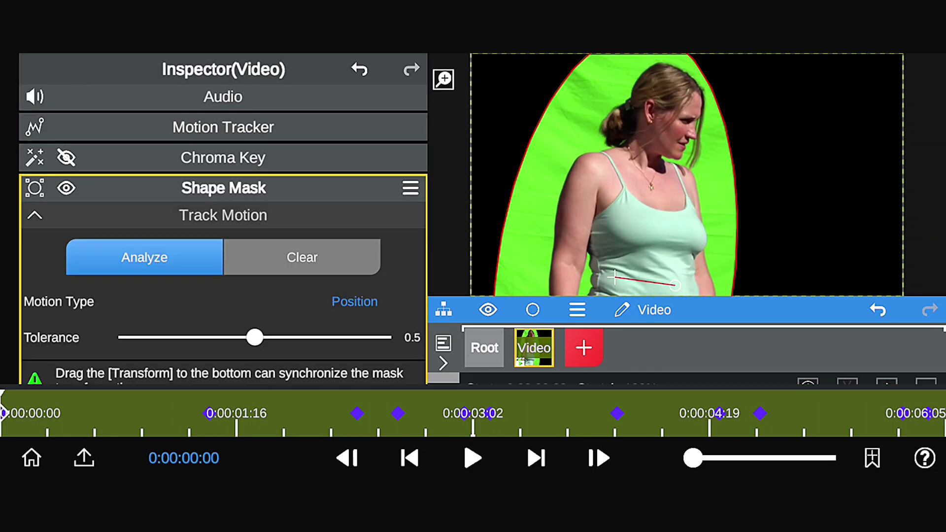
# Step: At the 0:00:02:18 keyframe, enable Chroma Key on the video to remove the green
pyautogui.click(472, 458)
pyautogui.click(209, 352)
pyautogui.click(66, 158)
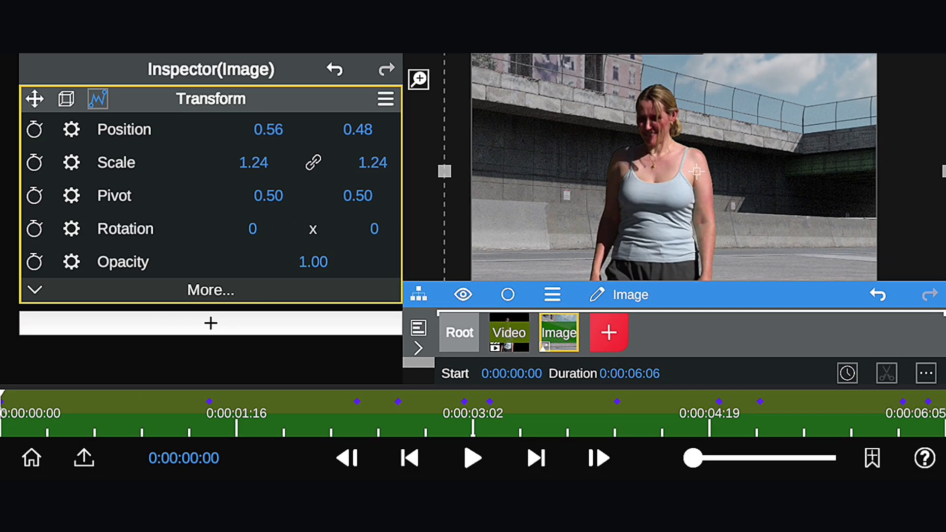
# Step: Return to the project's root settings
pyautogui.click(458, 333)
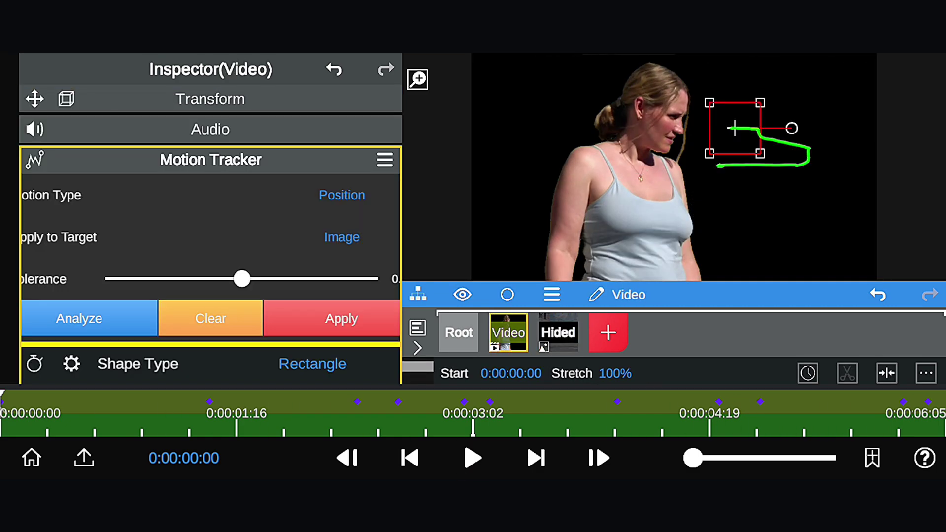
pyautogui.click(459, 332)
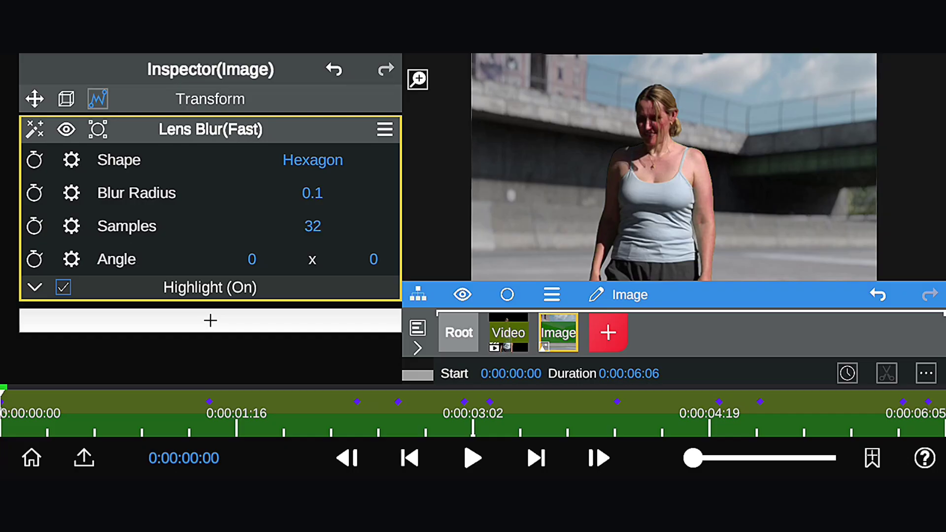
# Step: Keyframe the Blur Radius, raising it to 0.2 at 0:00:04:21
pyautogui.click(34, 193)
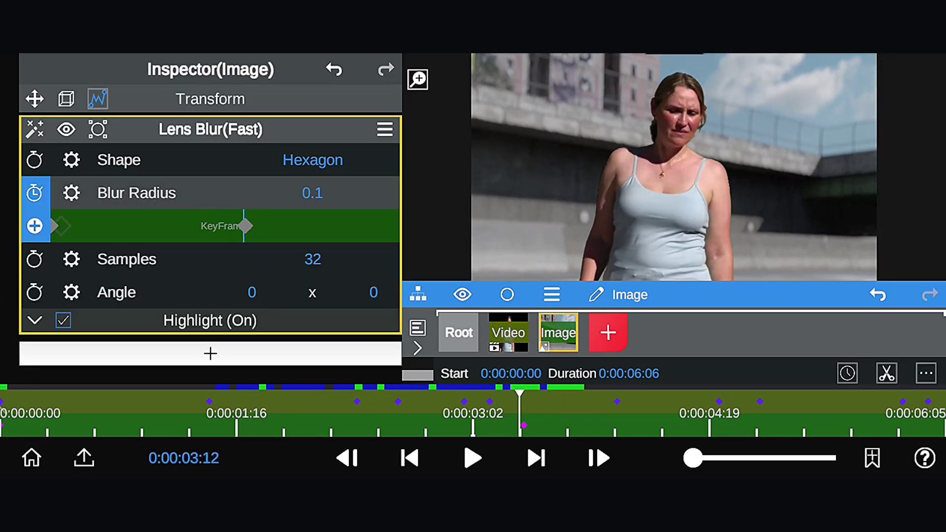
pyautogui.click(720, 413)
pyautogui.moveTo(313, 193); pyautogui.dragTo(345, 192)
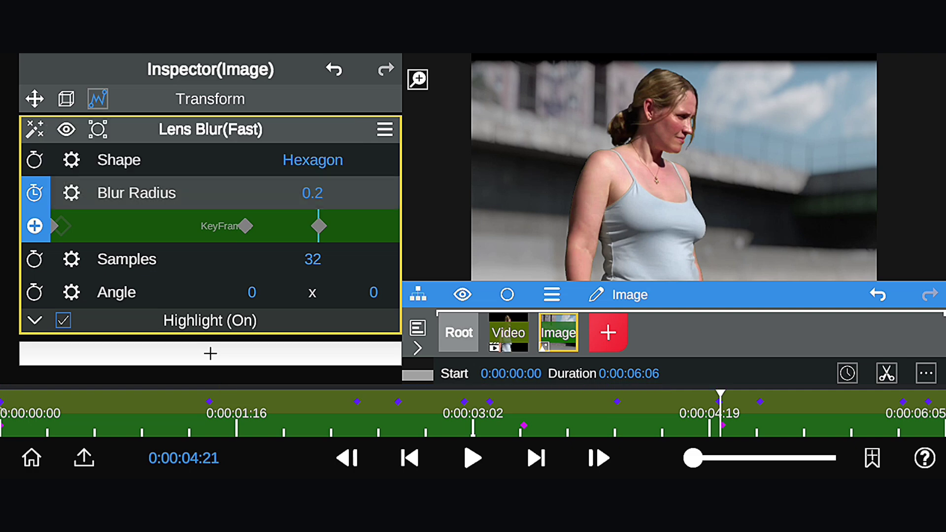
# Step: Review the clip from end to start and inspect the Image layer's transform
pyautogui.moveTo(720, 414); pyautogui.dragTo(926, 414)
pyautogui.click(458, 333)
pyautogui.click(472, 458)
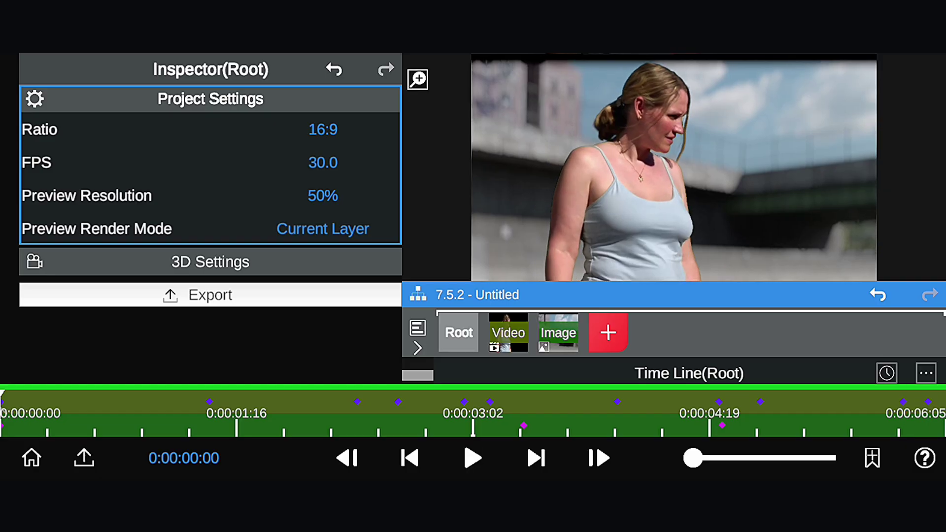
pyautogui.click(558, 333)
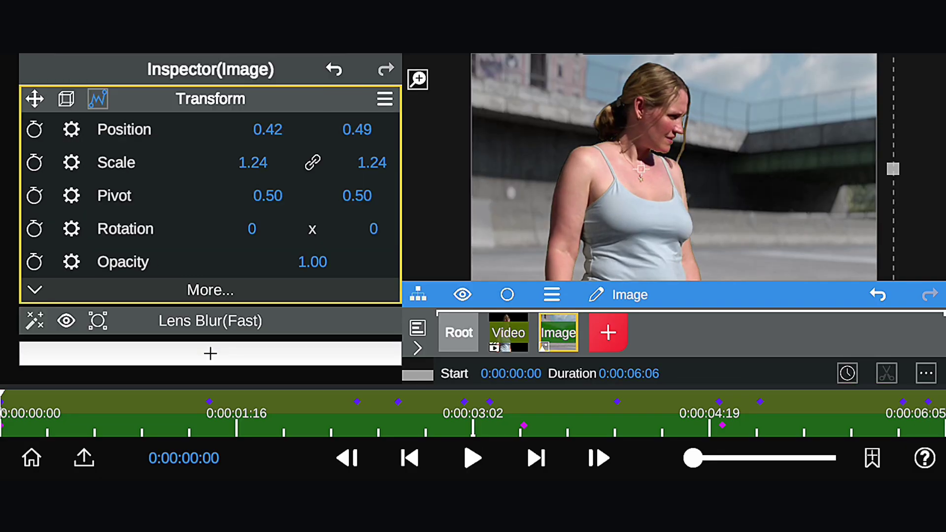
pyautogui.click(459, 332)
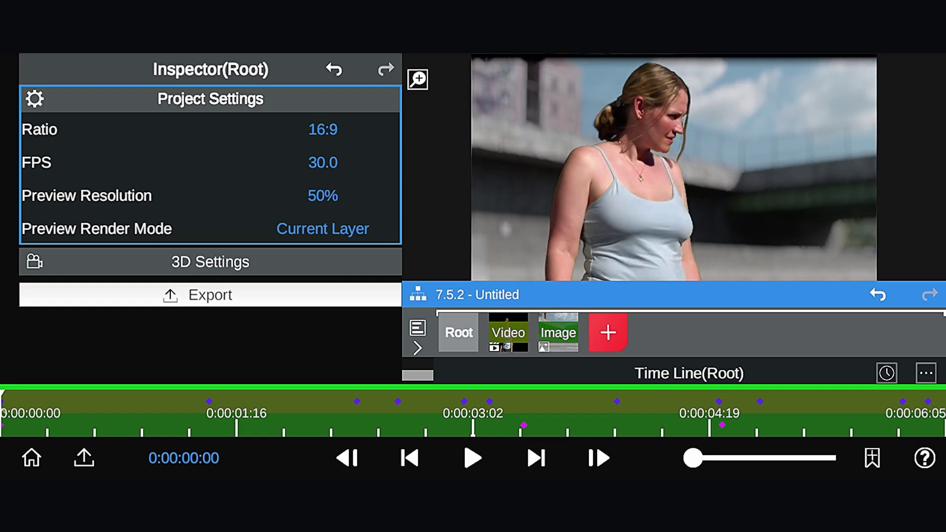
# Step: Add a Shape layer as an inverted black rectangle
pyautogui.click(210, 98)
pyautogui.click(608, 333)
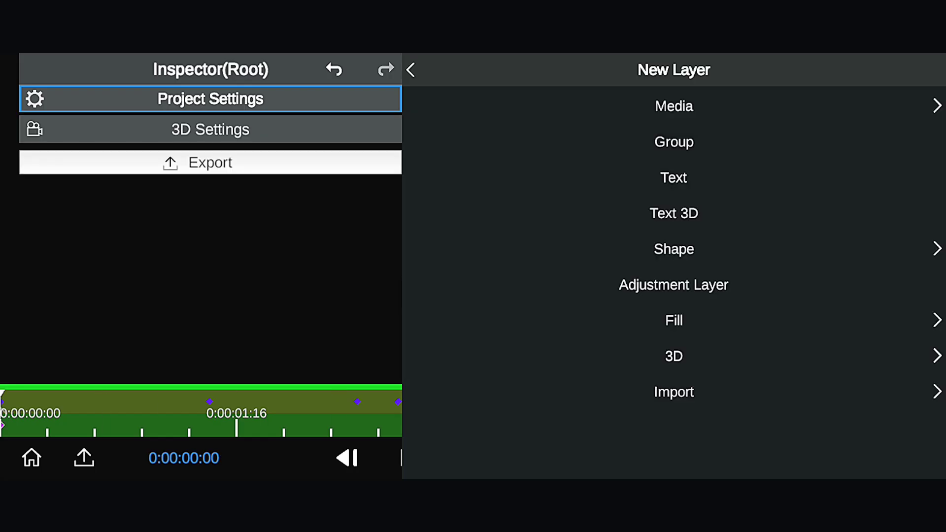
pyautogui.click(674, 107)
pyautogui.click(179, 142)
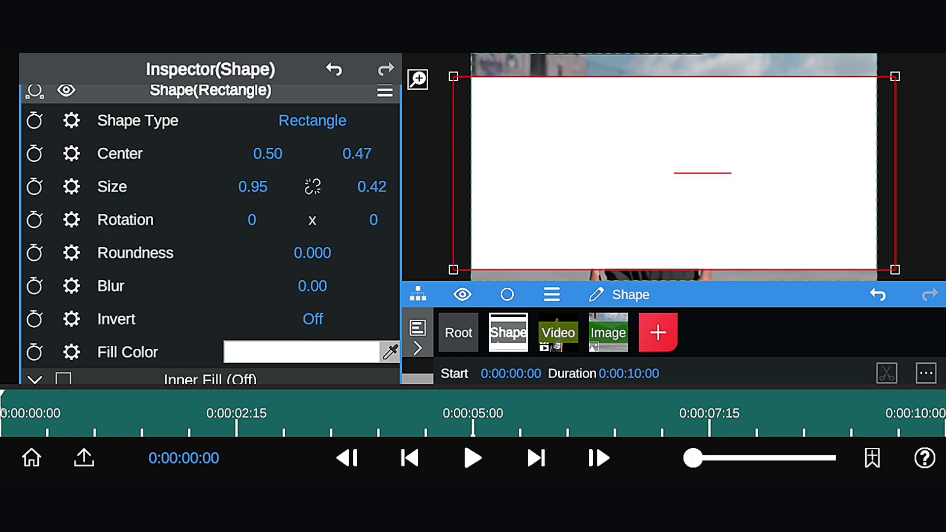
pyautogui.scroll(-3, 211, 232)
pyautogui.click(313, 185)
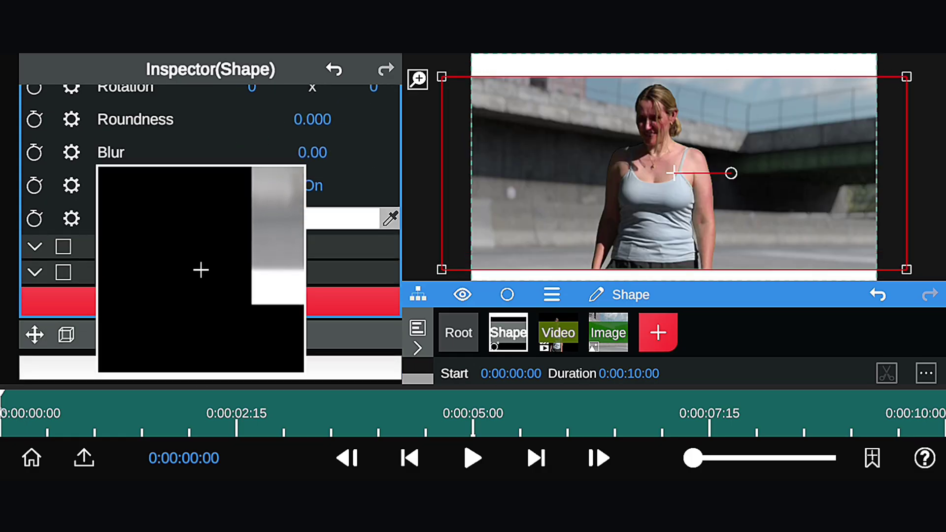
pyautogui.click(302, 218)
pyautogui.click(210, 69)
# Step: Resize the rectangle into letterbox bars, 0.98 by 0.42
pyautogui.scroll(5, 210, 197)
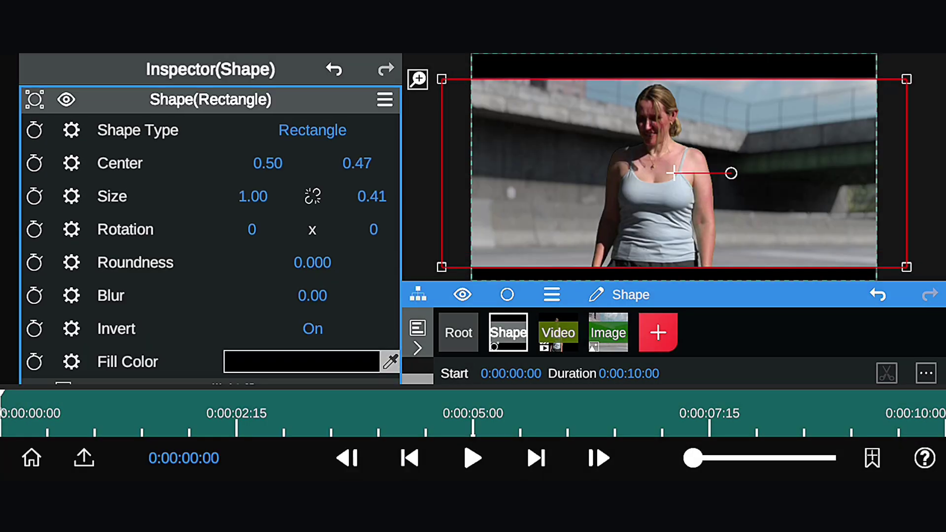
pyautogui.click(210, 99)
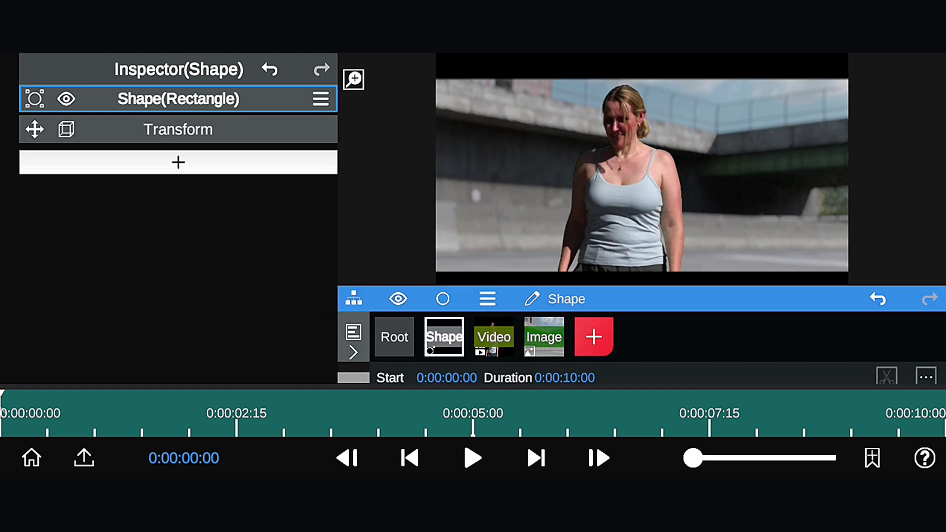
pyautogui.click(211, 99)
pyautogui.moveTo(434, 269); pyautogui.dragTo(642, 175)
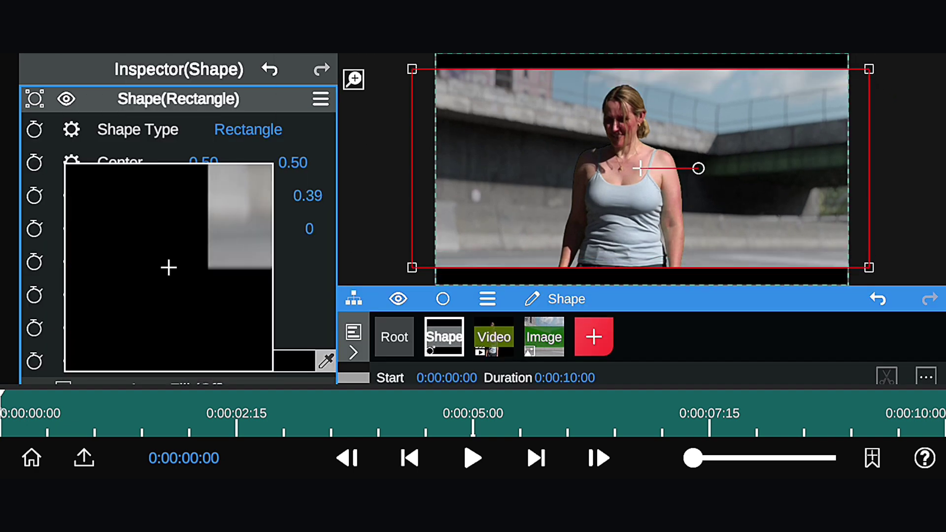
pyautogui.click(394, 337)
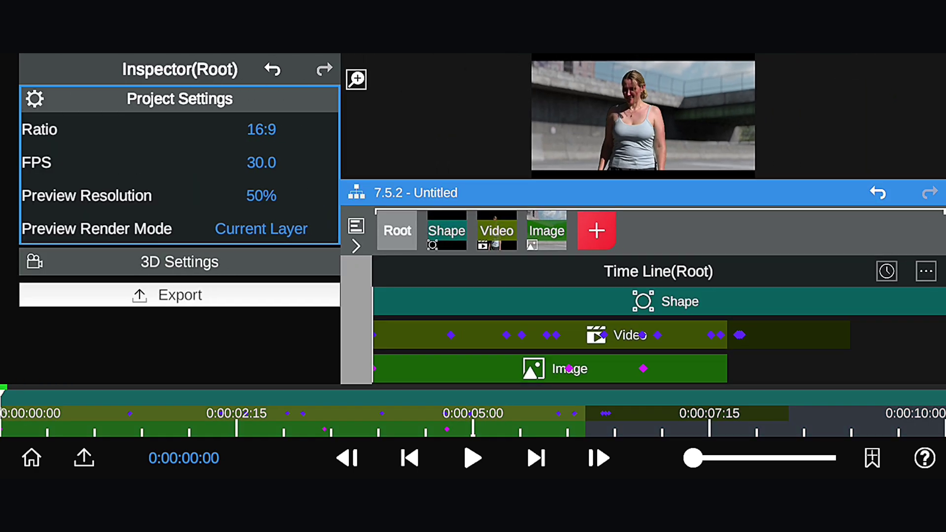
# Step: Play the composite and try the shape layer between video and image, then restore its order
pyautogui.click(445, 229)
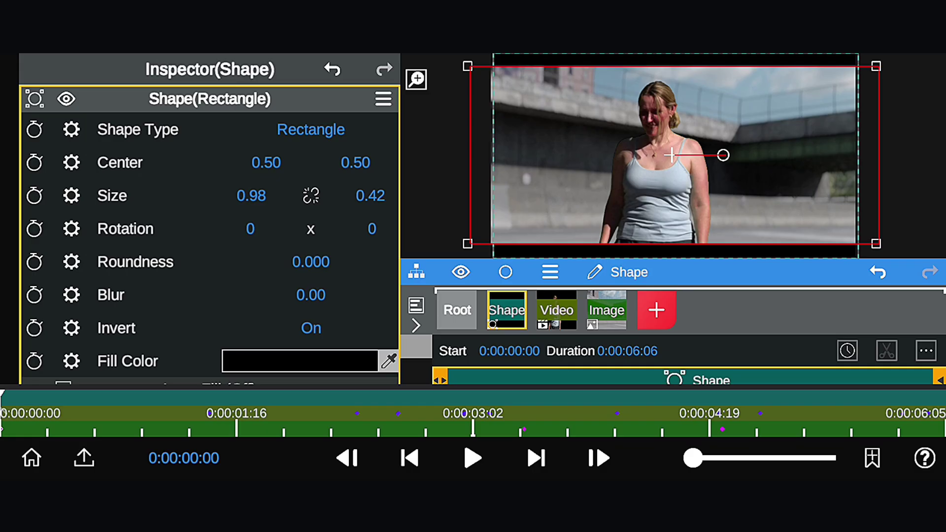
pyautogui.click(210, 99)
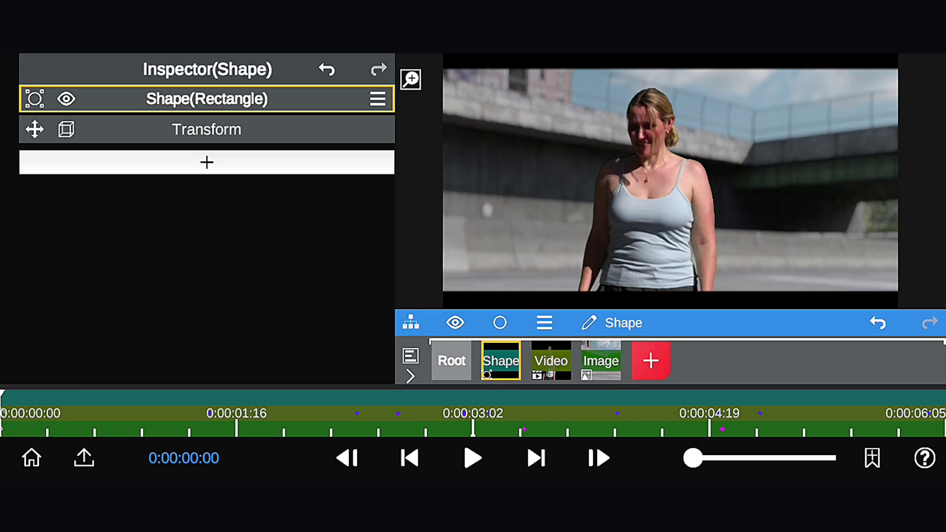
pyautogui.click(472, 459)
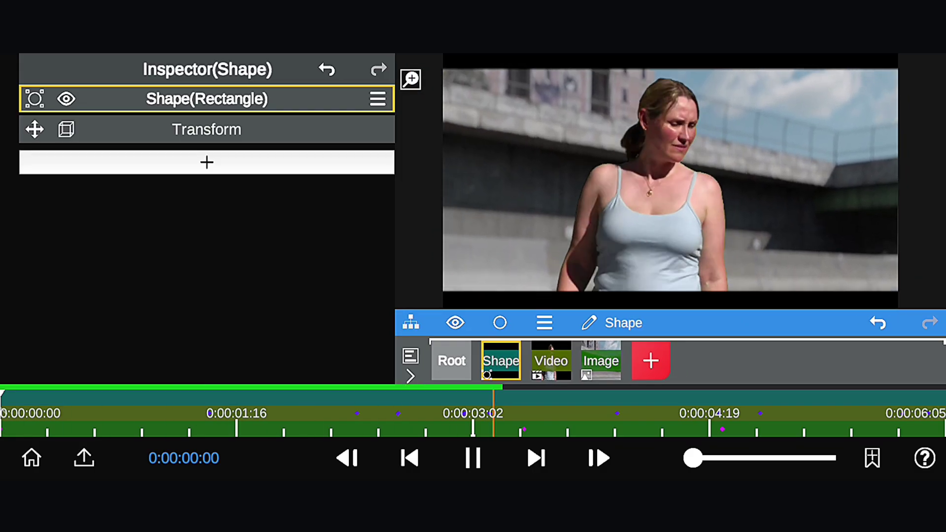
pyautogui.moveTo(500, 360)
pyautogui.mouseDown()
pyautogui.moveTo(550, 360)
pyautogui.moveTo(501, 360)
pyautogui.mouseUp()
pyautogui.click(210, 99)
# Step: Toggle the background image's lens blur off and on to compare, leaving it enabled
pyautogui.click(601, 360)
pyautogui.click(207, 98)
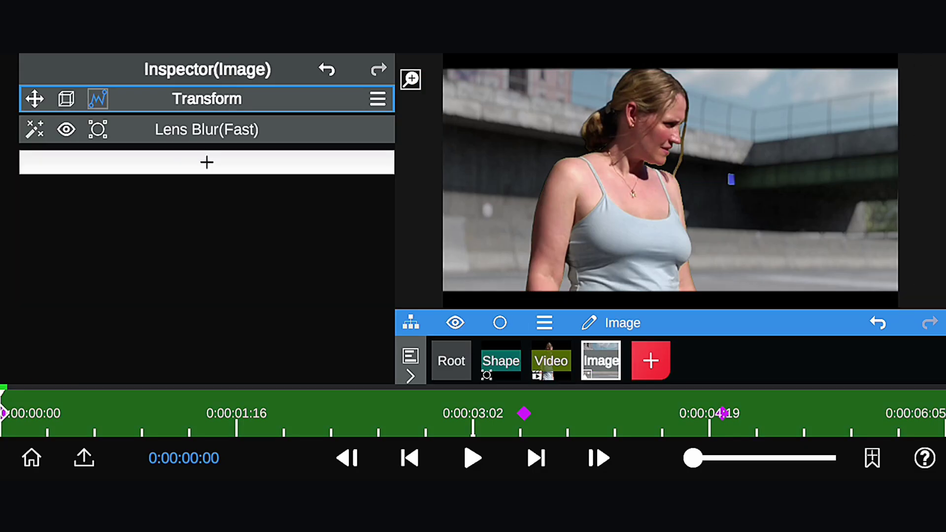
pyautogui.click(66, 129)
pyautogui.click(66, 129)
pyautogui.click(451, 360)
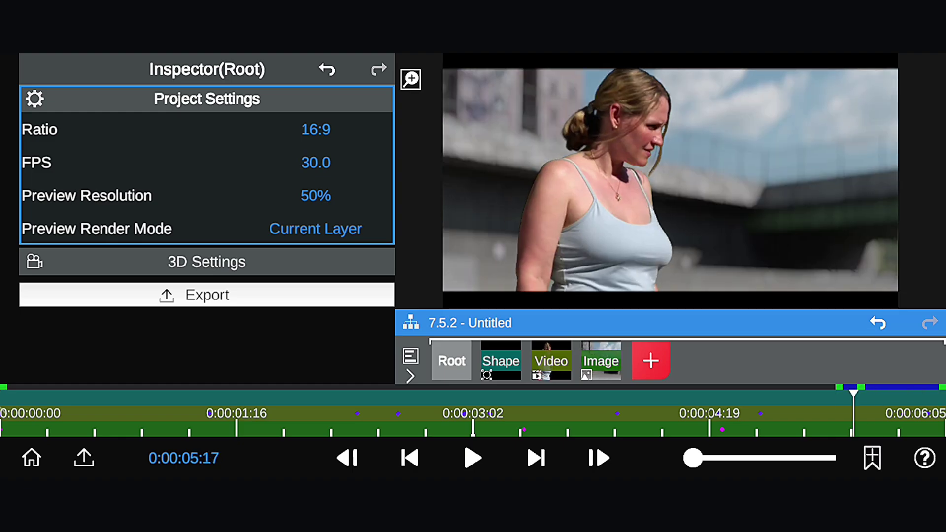
pyautogui.click(472, 458)
pyautogui.click(600, 360)
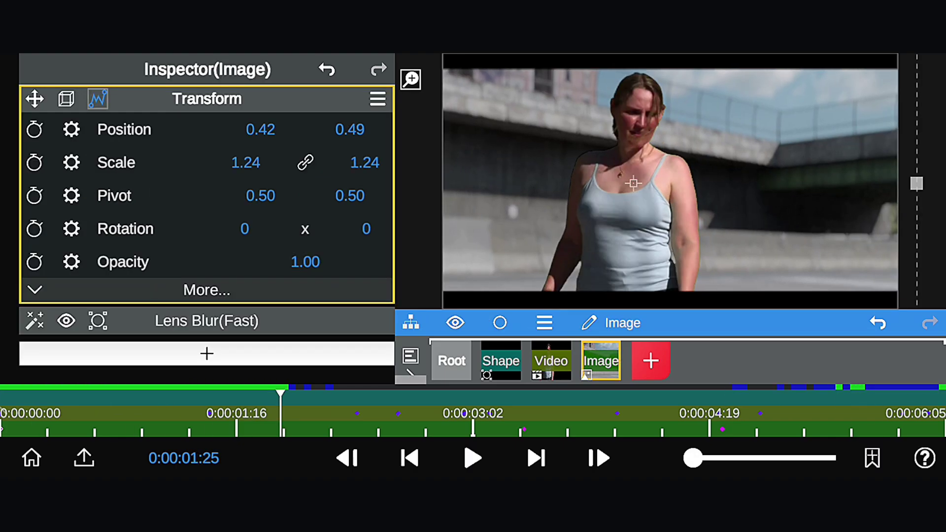
pyautogui.click(66, 129)
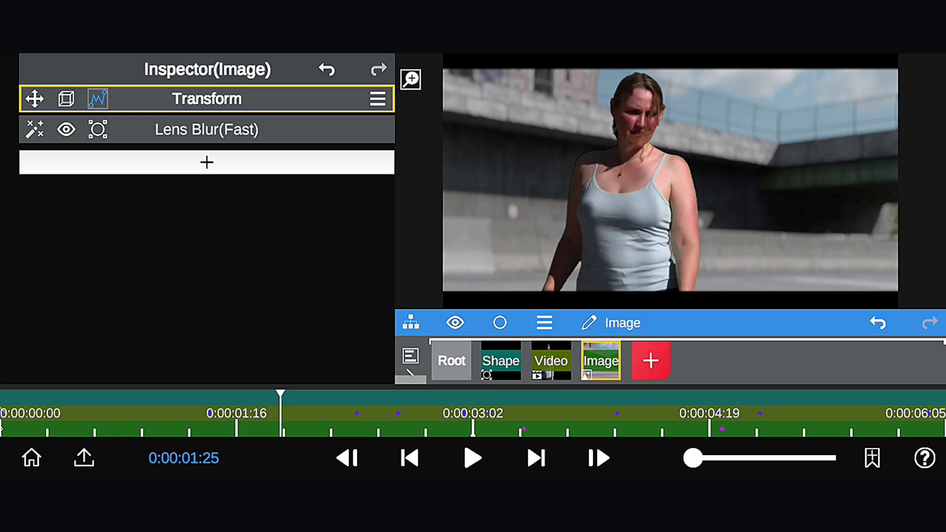
# Step: Soften the rectangle vignette's edges with Blur 0.15
pyautogui.click(500, 360)
pyautogui.scroll(-3, 207, 234)
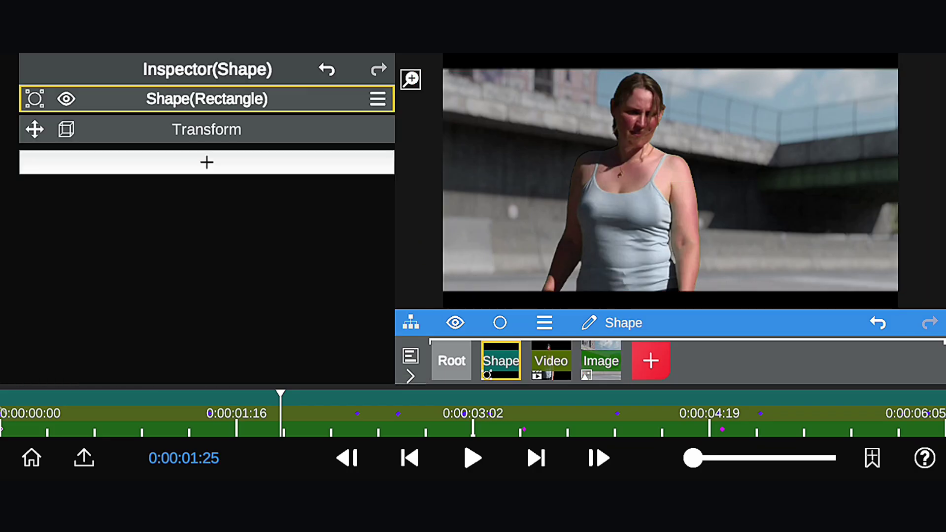
pyautogui.click(206, 323)
pyautogui.click(206, 99)
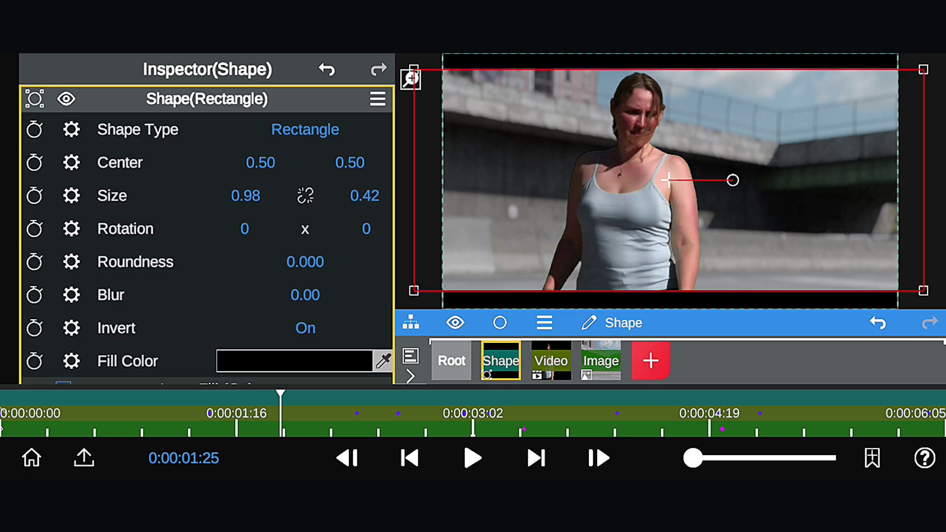
pyautogui.moveTo(295, 262); pyautogui.dragTo(315, 262)
pyautogui.moveTo(295, 295); pyautogui.dragTo(325, 295)
pyautogui.click(207, 99)
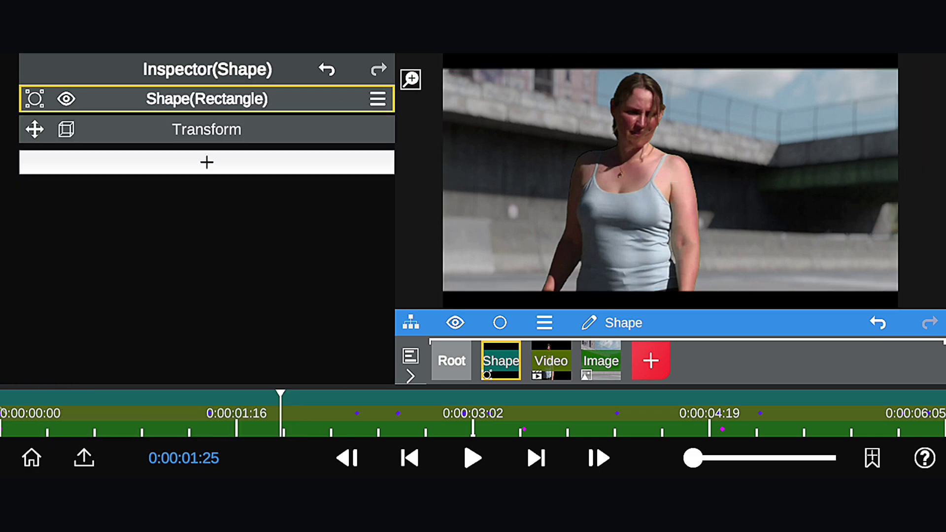
pyautogui.click(451, 360)
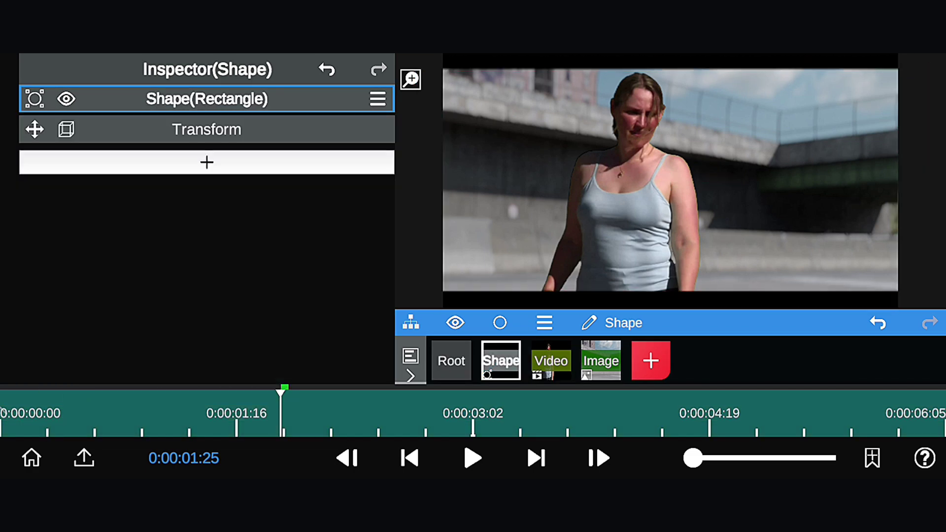
# Step: Add a Color Grading effect from the CC category to the Video layer
pyautogui.click(565, 335)
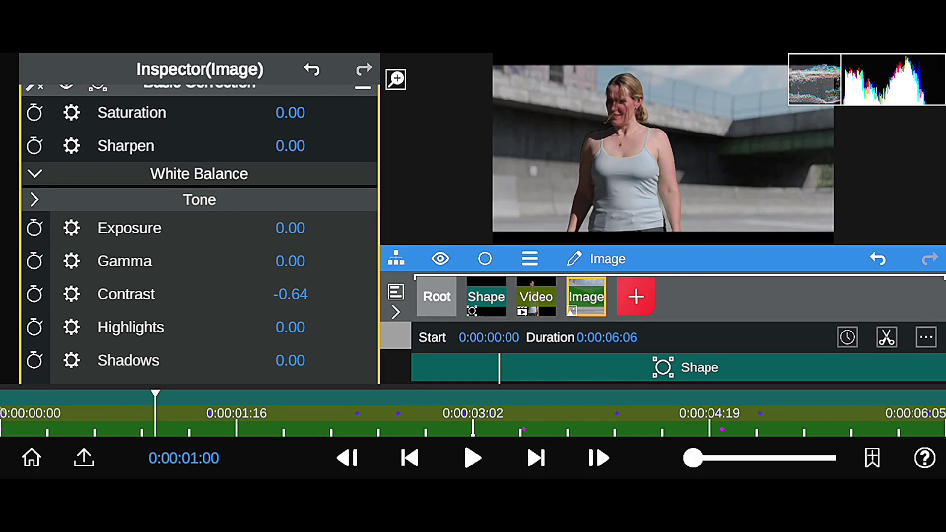
pyautogui.click(126, 294)
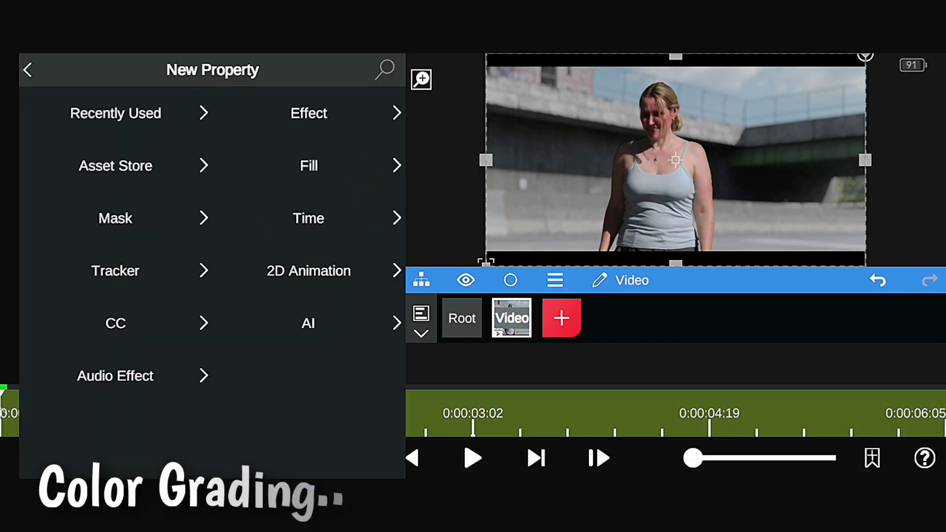
pyautogui.click(115, 323)
pyautogui.click(212, 106)
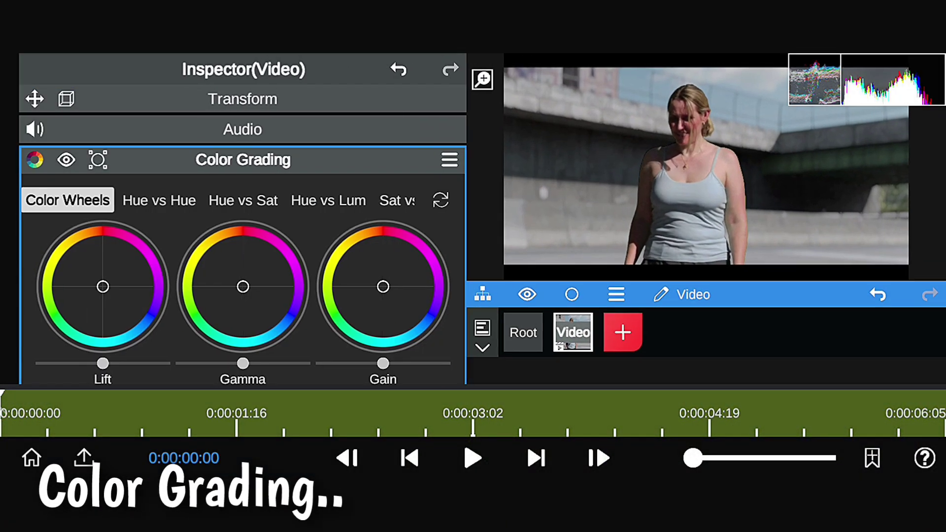
# Step: Adjust the lift, gamma and gain wheels to darken midtones and brighten highlights
pyautogui.moveTo(223, 364); pyautogui.dragTo(213, 363)
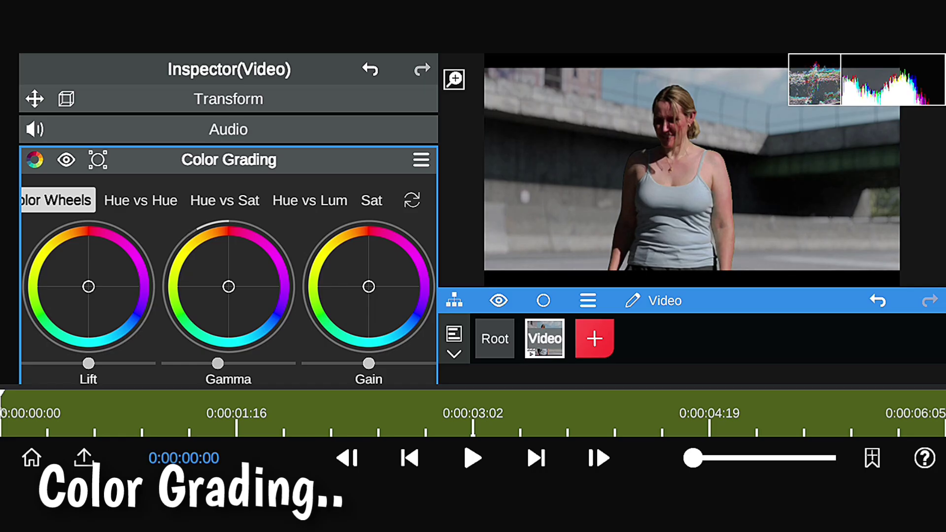
pyautogui.moveTo(368, 363); pyautogui.dragTo(374, 363)
pyautogui.moveTo(228, 286); pyautogui.dragTo(228, 293)
pyautogui.moveTo(88, 287); pyautogui.dragTo(88, 285)
pyautogui.moveTo(368, 287); pyautogui.dragTo(369, 281)
pyautogui.moveTo(228, 294); pyautogui.dragTo(227, 295)
pyautogui.moveTo(88, 290); pyautogui.dragTo(91, 289)
# Step: Warm the White Balance Temperature to 7 and lower Contrast to -8
pyautogui.scroll(-5, 228, 247)
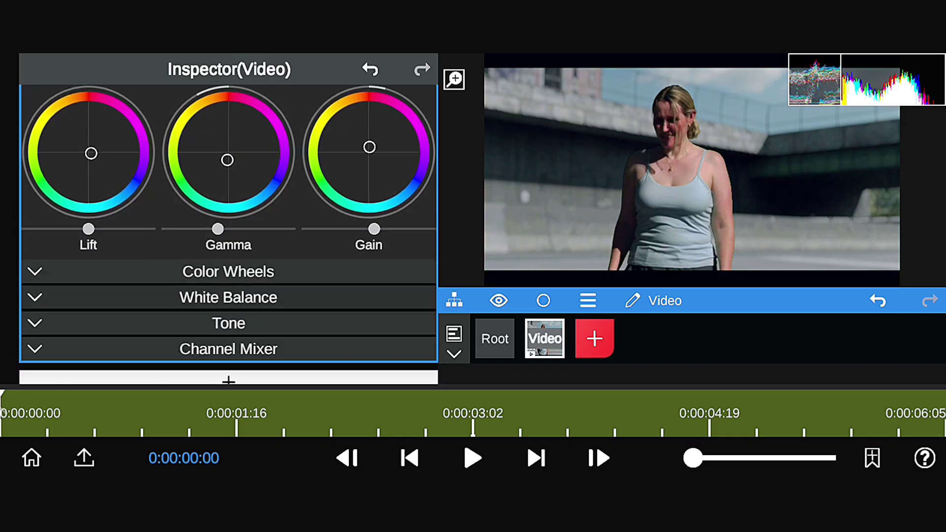
pyautogui.click(228, 297)
pyautogui.moveTo(219, 326)
pyautogui.mouseDown()
pyautogui.moveTo(226, 286)
pyautogui.moveTo(212, 271)
pyautogui.mouseUp()
pyautogui.scroll(-3, 228, 246)
pyautogui.scroll(-3, 228, 234)
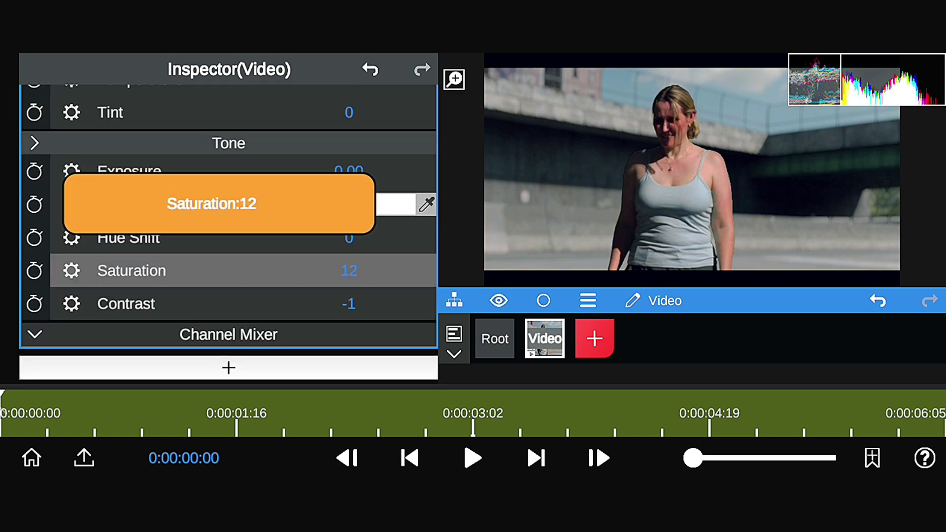
pyautogui.moveTo(219, 304); pyautogui.dragTo(220, 343)
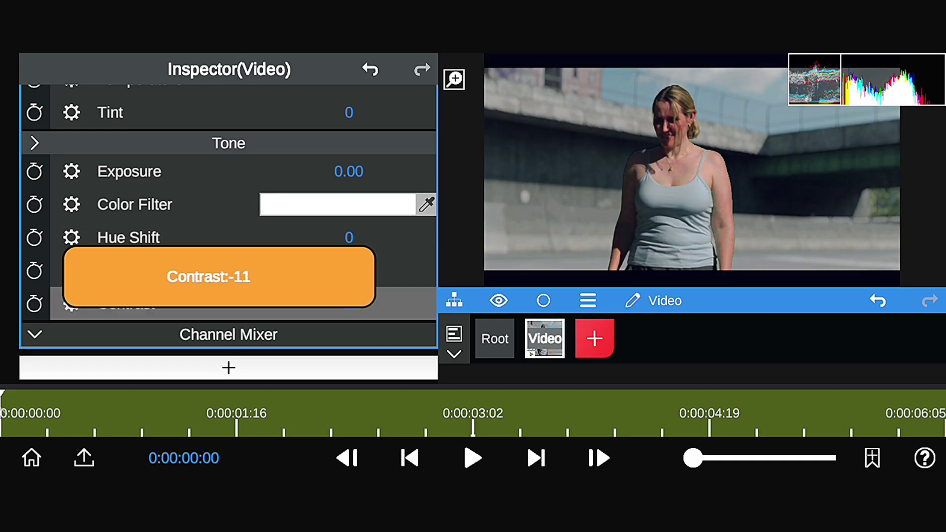
pyautogui.moveTo(219, 303); pyautogui.dragTo(221, 303)
pyautogui.scroll(10, 228, 221)
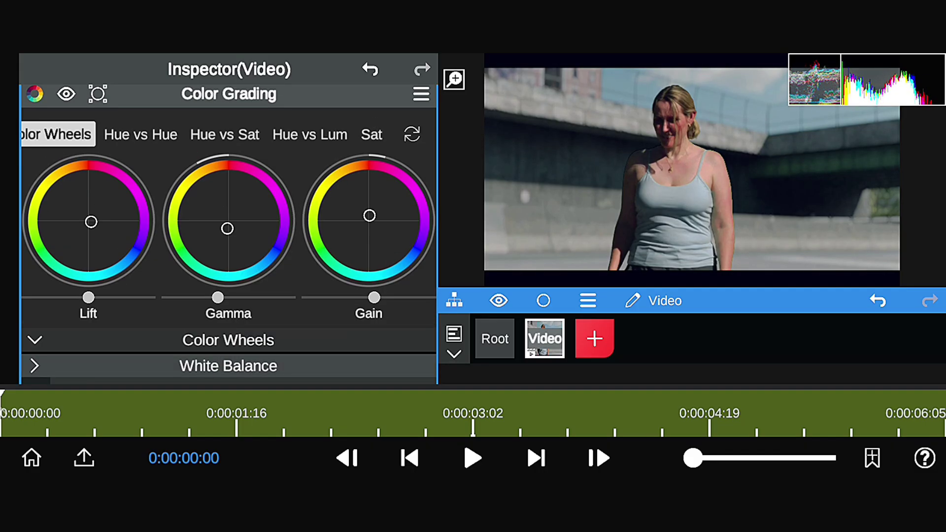
# Step: Reshape the Hue vs Hue and Hue vs Sat curves to shift hues and saturation
pyautogui.click(141, 134)
pyautogui.moveTo(413, 238); pyautogui.dragTo(371, 239)
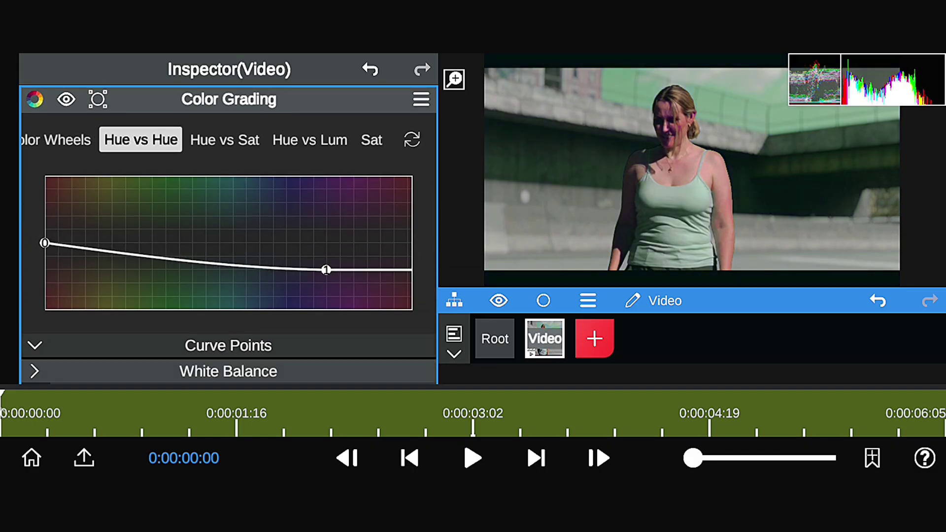
pyautogui.click(224, 140)
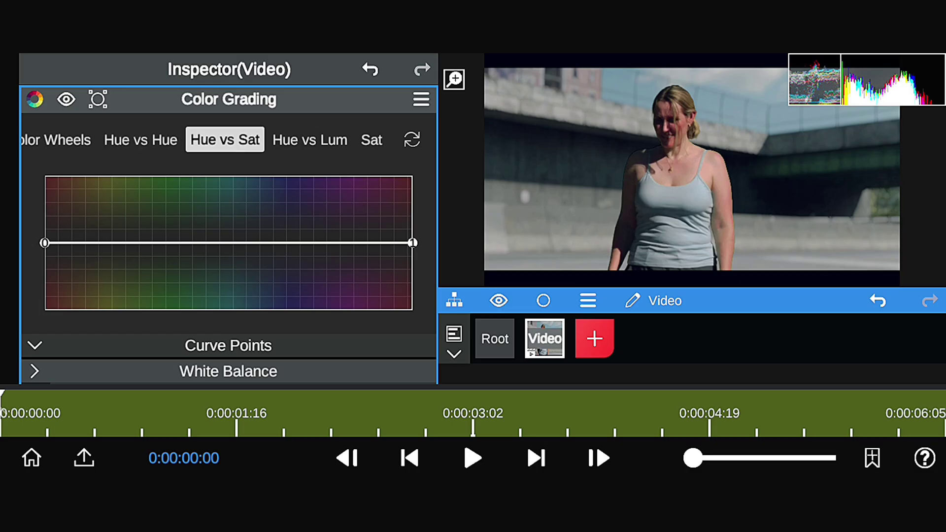
pyautogui.moveTo(166, 176)
pyautogui.mouseDown()
pyautogui.moveTo(179, 243)
pyautogui.moveTo(154, 210)
pyautogui.mouseUp()
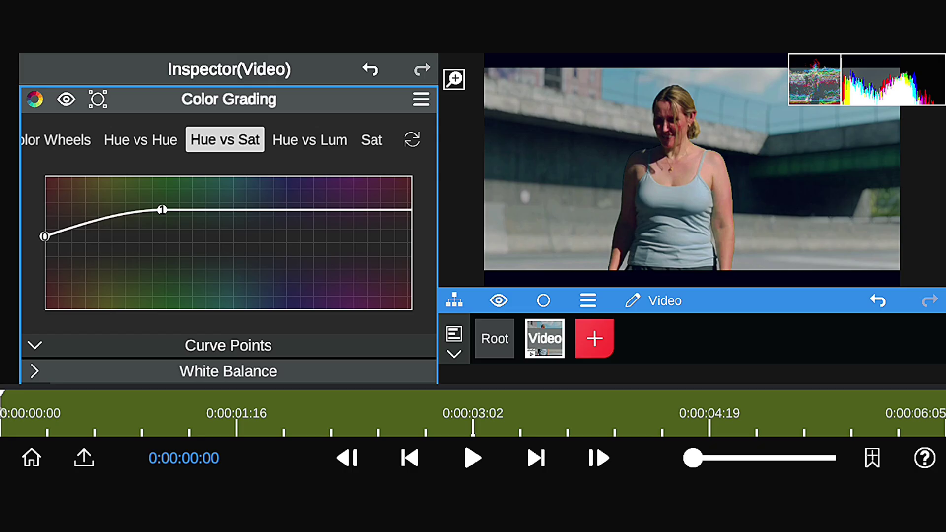
pyautogui.moveTo(161, 210); pyautogui.dragTo(170, 235)
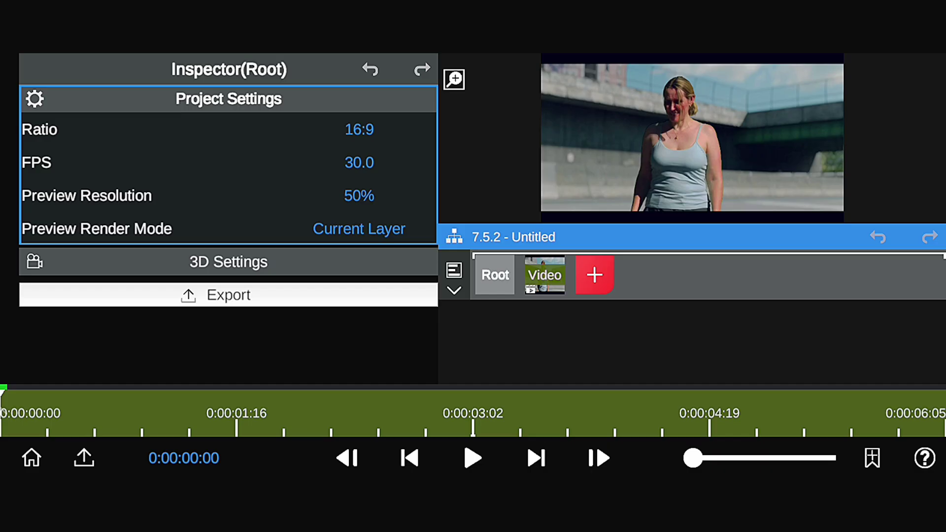
# Step: On the Video layer's Color Wheels, nudge the gamma and shadow colour-balance pucks slightly
pyautogui.click(544, 274)
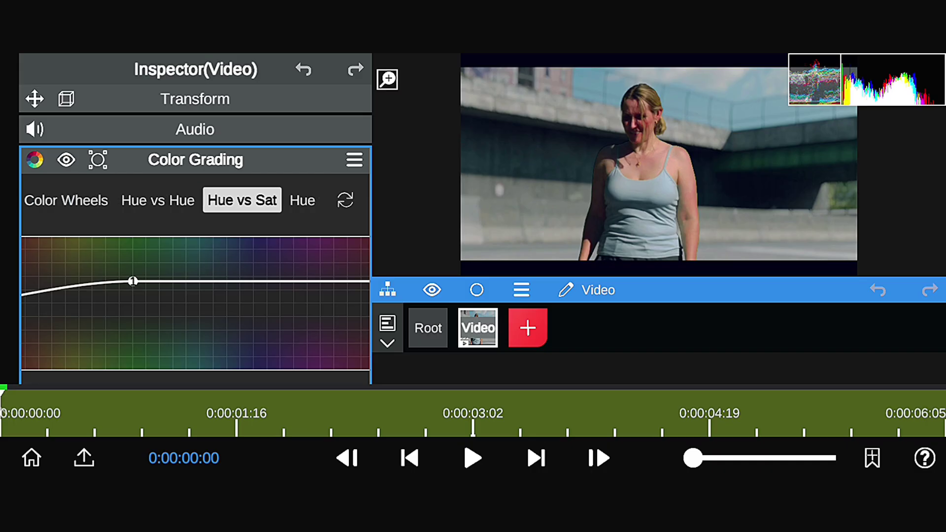
pyautogui.click(66, 200)
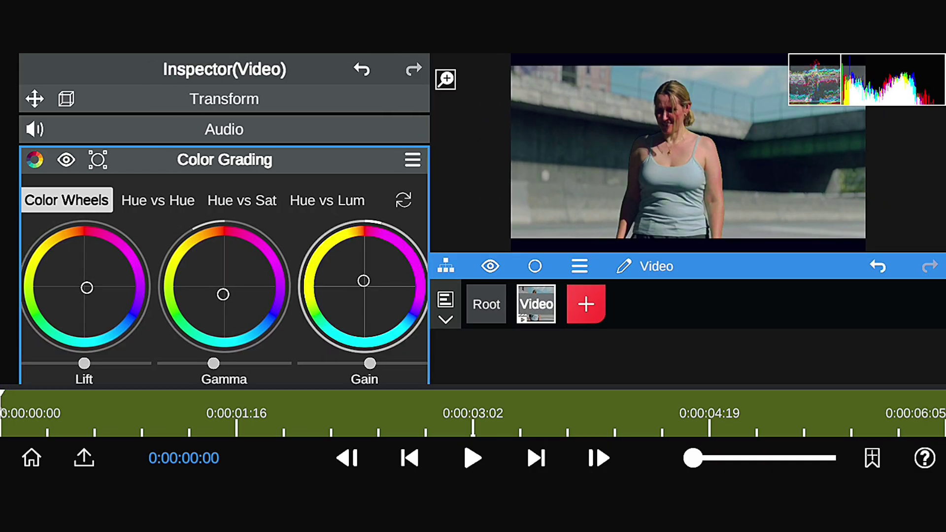
pyautogui.moveTo(223, 294); pyautogui.dragTo(220, 293)
pyautogui.moveTo(86, 288); pyautogui.dragTo(85, 286)
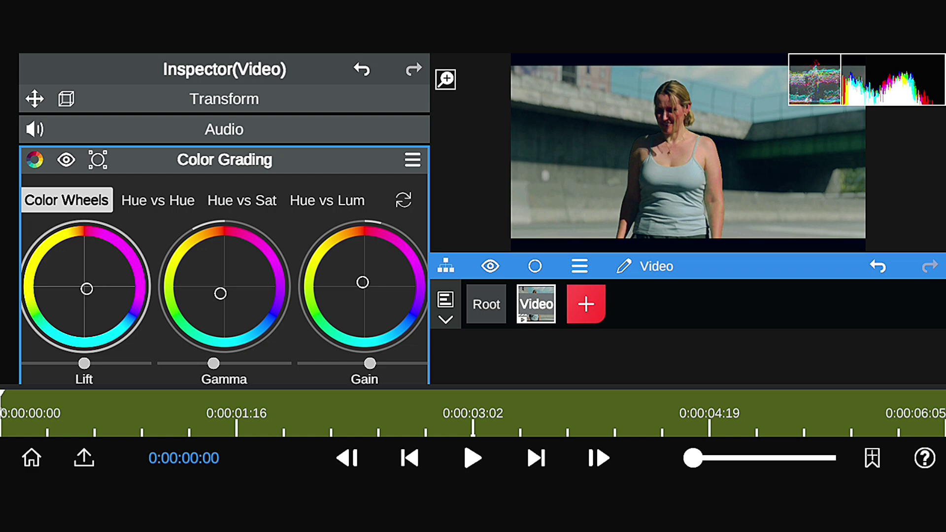
pyautogui.moveTo(430, 222); pyautogui.dragTo(357, 222)
pyautogui.moveTo(184, 294); pyautogui.dragTo(184, 288)
pyautogui.moveTo(356, 222); pyautogui.dragTo(401, 221)
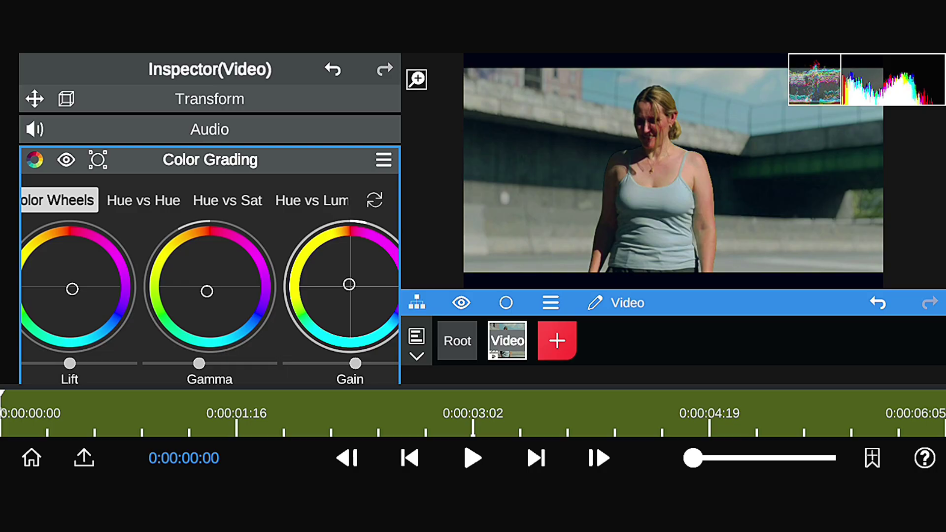
# Step: Lower the video's Saturation to 10, then fine-tune the shadow, gamma and gain wheels
pyautogui.scroll(-10, 210, 271)
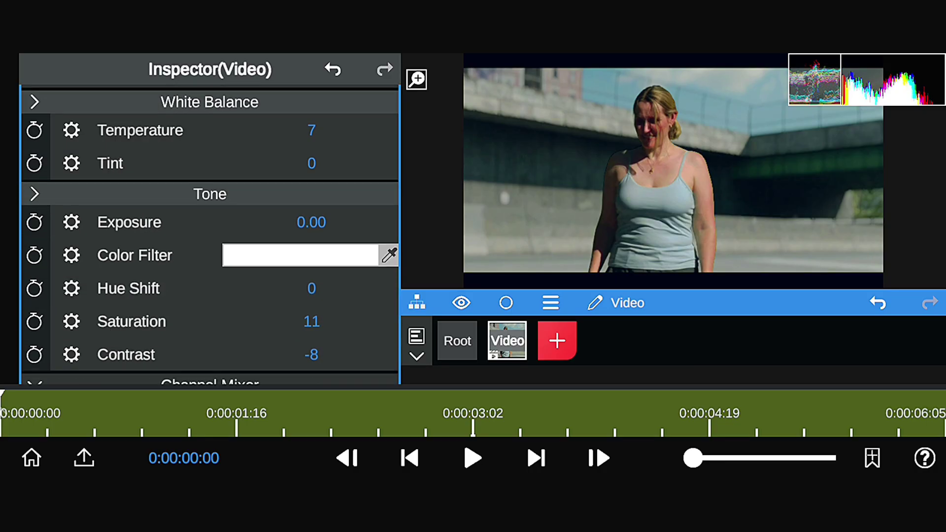
pyautogui.moveTo(197, 320)
pyautogui.mouseDown()
pyautogui.moveTo(163, 320)
pyautogui.moveTo(212, 321)
pyautogui.mouseUp()
pyautogui.scroll(4, 210, 221)
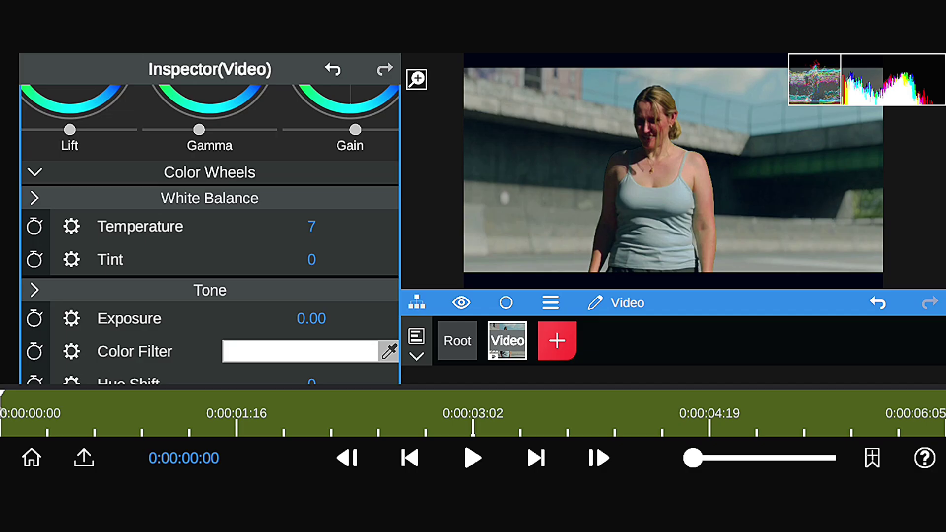
pyautogui.scroll(3, 217, 222)
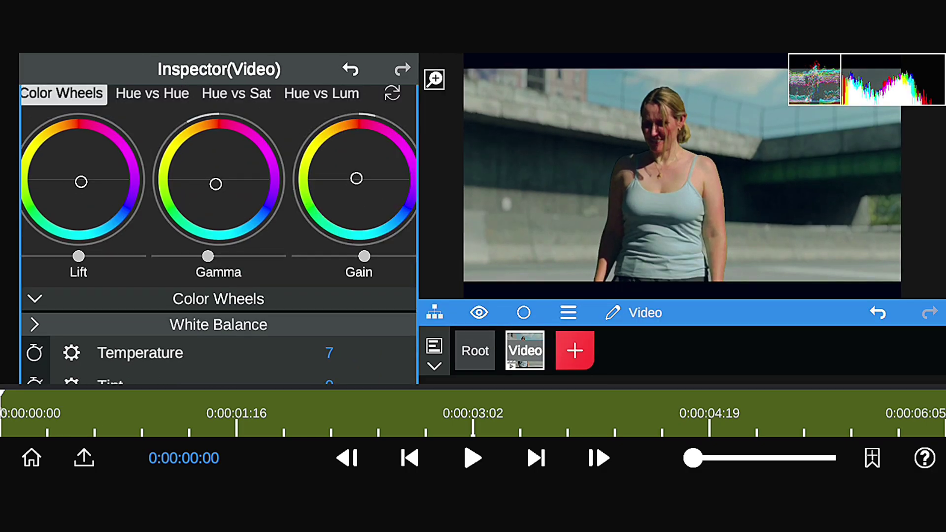
pyautogui.moveTo(216, 184); pyautogui.dragTo(216, 185)
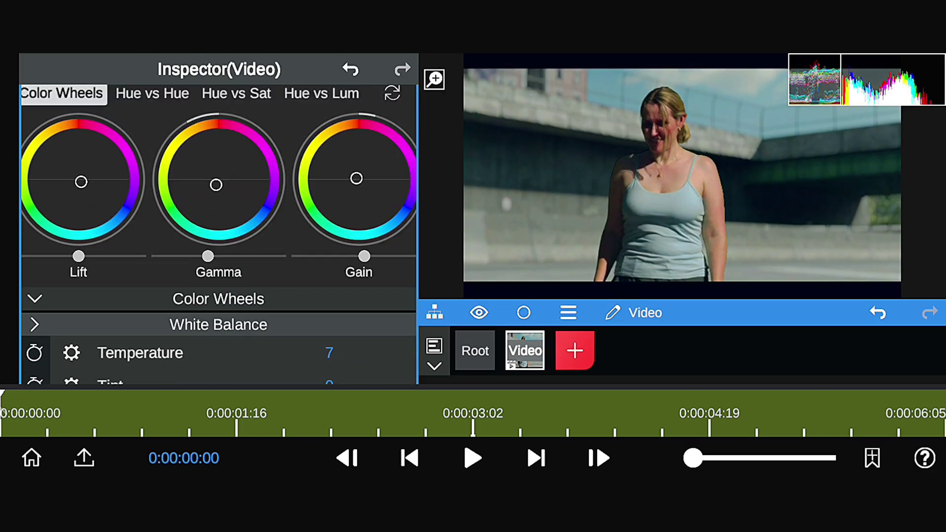
pyautogui.moveTo(81, 182); pyautogui.dragTo(81, 184)
pyautogui.moveTo(356, 178); pyautogui.dragTo(358, 177)
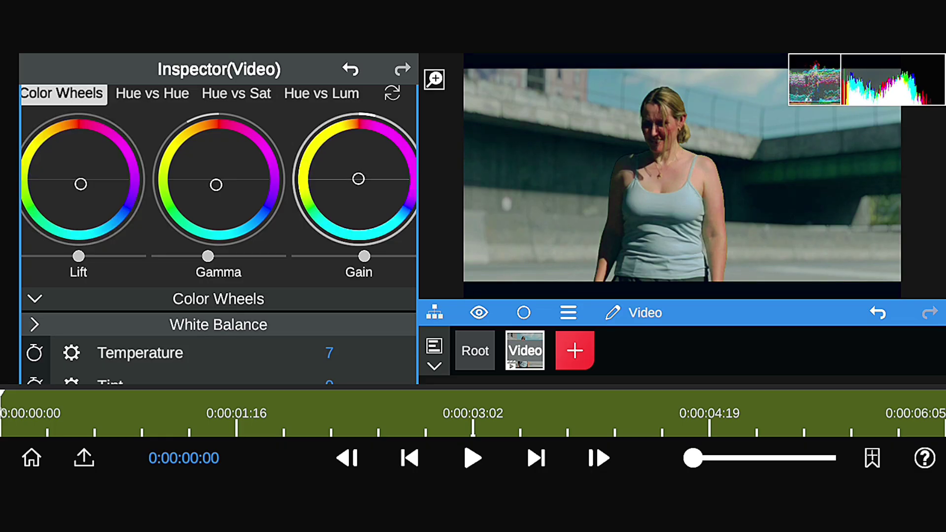
pyautogui.moveTo(216, 184); pyautogui.dragTo(214, 184)
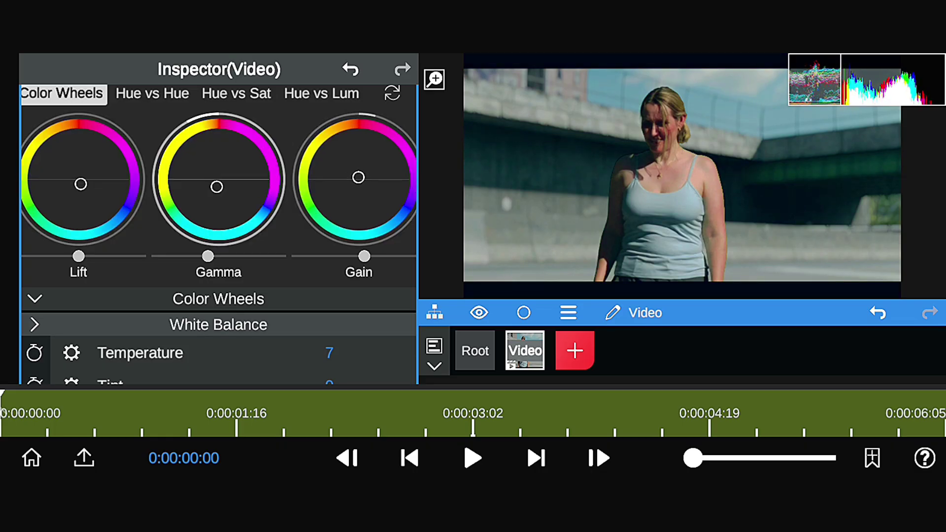
# Step: Adjust the Hue vs Sat curve, and try then reset the Hue vs Lum curve
pyautogui.click(236, 93)
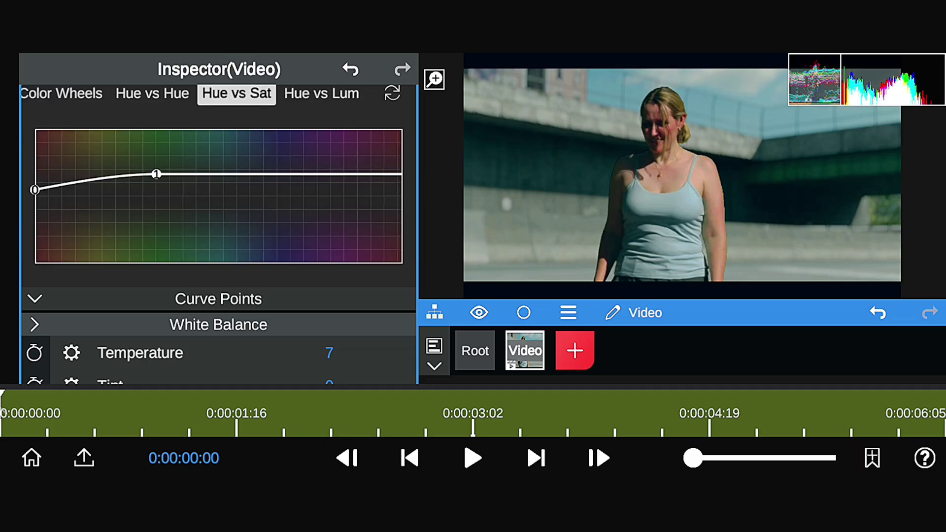
pyautogui.moveTo(154, 173)
pyautogui.mouseDown()
pyautogui.moveTo(165, 220)
pyautogui.moveTo(172, 174)
pyautogui.mouseUp()
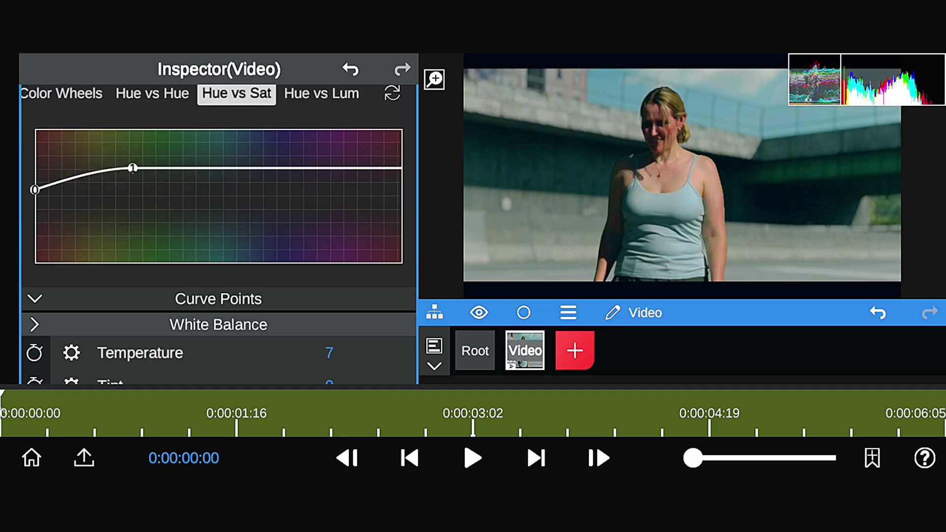
pyautogui.click(322, 94)
pyautogui.moveTo(402, 195)
pyautogui.mouseDown()
pyautogui.moveTo(317, 222)
pyautogui.moveTo(279, 154)
pyautogui.moveTo(246, 151)
pyautogui.moveTo(248, 177)
pyautogui.mouseUp()
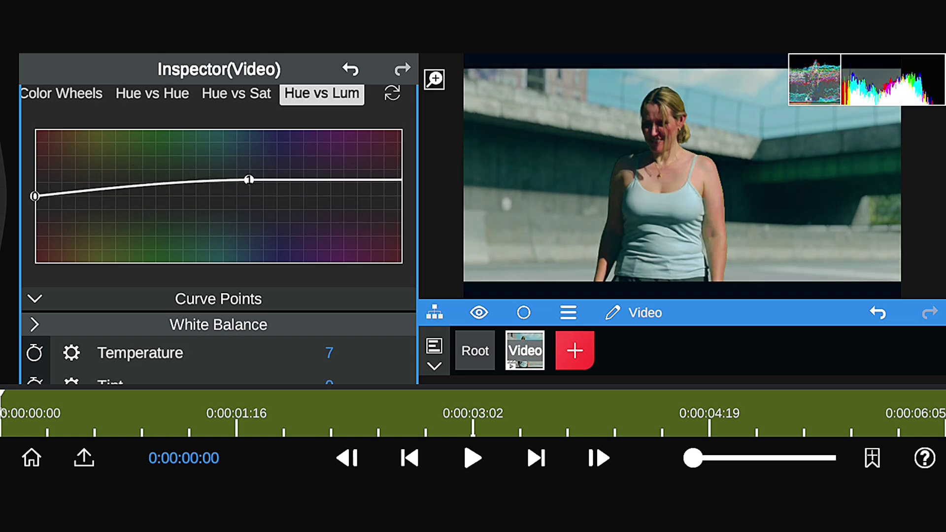
pyautogui.scroll(1, 218, 234)
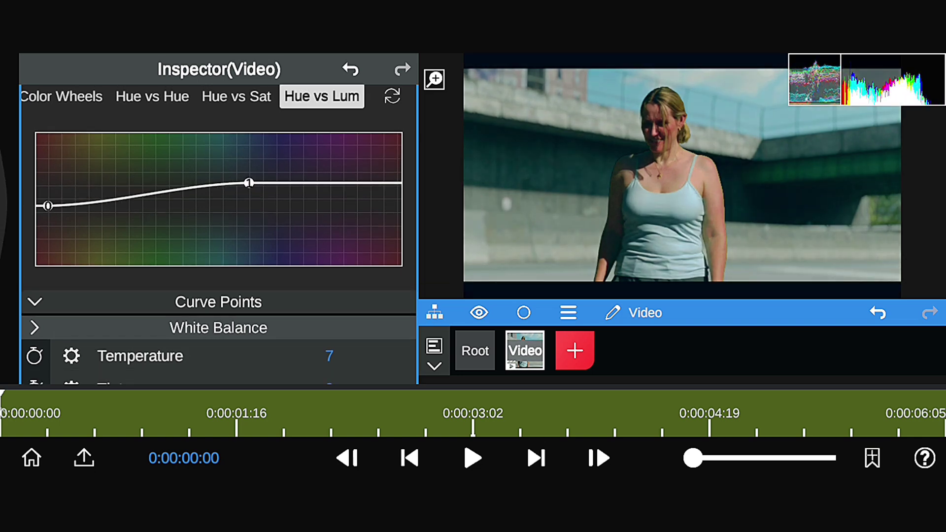
pyautogui.moveTo(48, 205)
pyautogui.mouseDown()
pyautogui.moveTo(72, 224)
pyautogui.moveTo(70, 159)
pyautogui.moveTo(40, 188)
pyautogui.moveTo(34, 214)
pyautogui.mouseUp()
pyautogui.click(392, 96)
pyautogui.scroll(3, 219, 234)
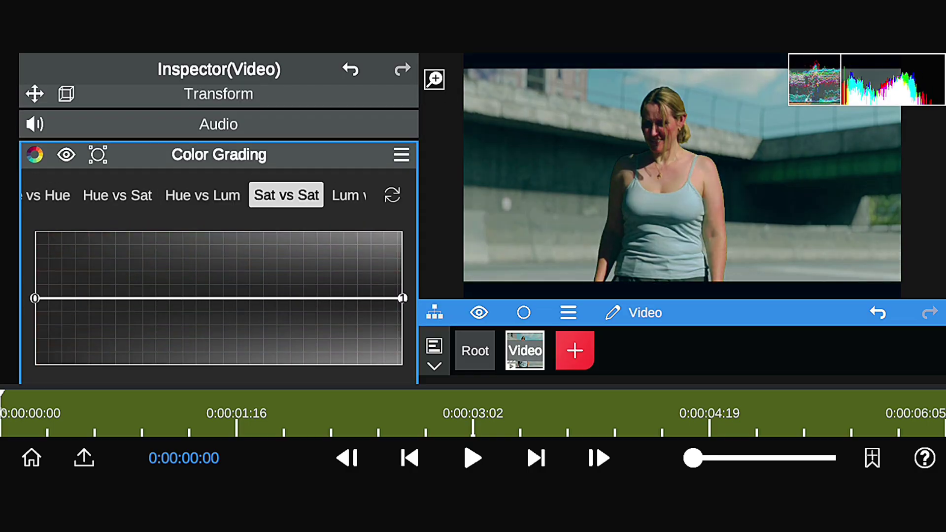
# Step: Gently raise the Lum vs Sat and Sat vs Sat curves, then return to Color Wheels
pyautogui.click(348, 195)
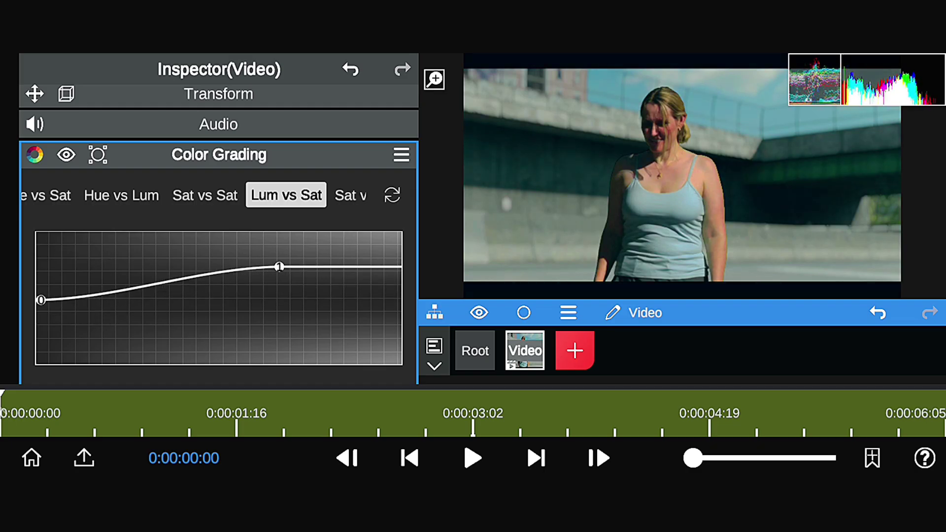
pyautogui.click(348, 195)
pyautogui.moveTo(341, 289)
pyautogui.mouseDown()
pyautogui.moveTo(325, 308)
pyautogui.moveTo(318, 279)
pyautogui.mouseUp()
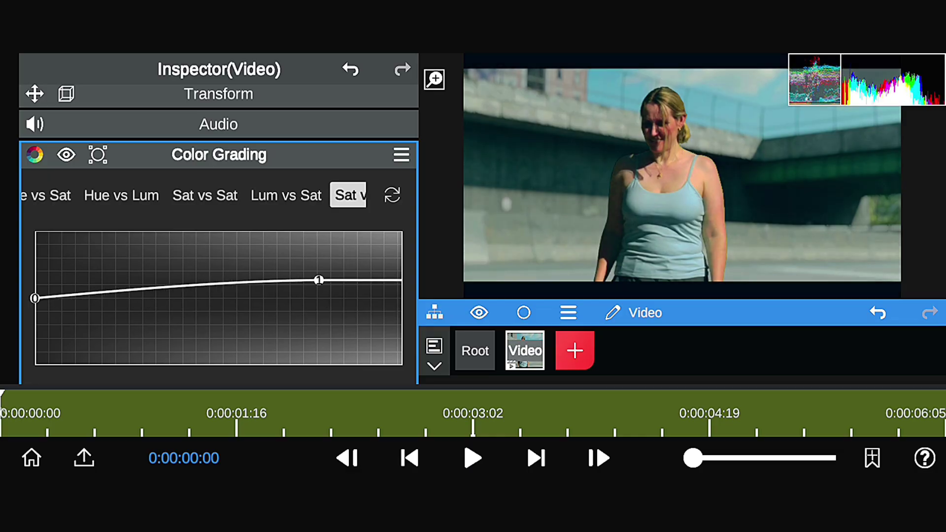
pyautogui.moveTo(34, 298)
pyautogui.mouseDown()
pyautogui.moveTo(38, 325)
pyautogui.moveTo(35, 291)
pyautogui.mouseUp()
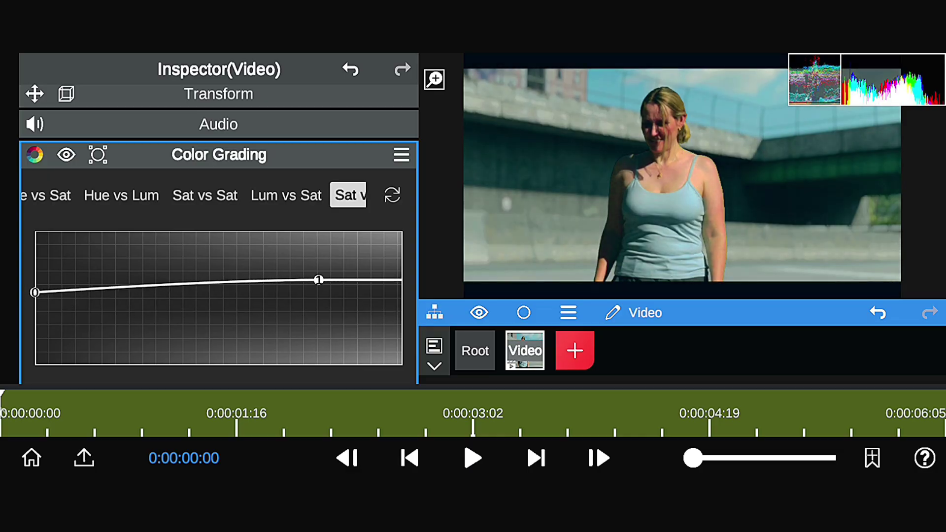
pyautogui.click(392, 195)
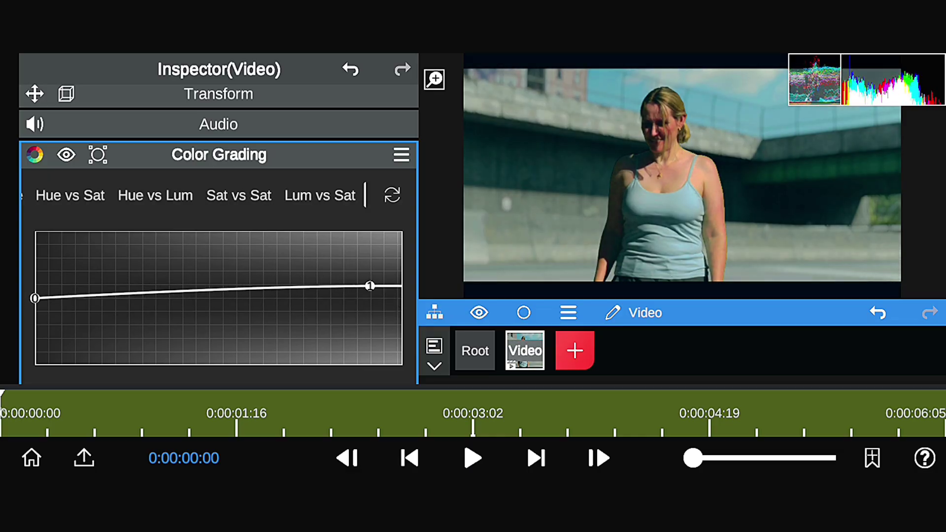
pyautogui.click(66, 195)
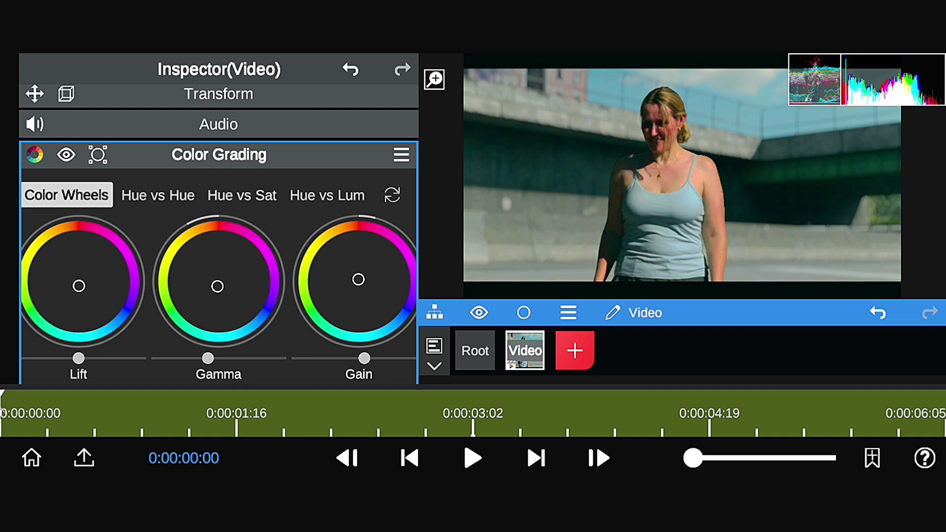
# Step: Add a new Ellipse shape layer and stretch it across the frame
pyautogui.click(219, 154)
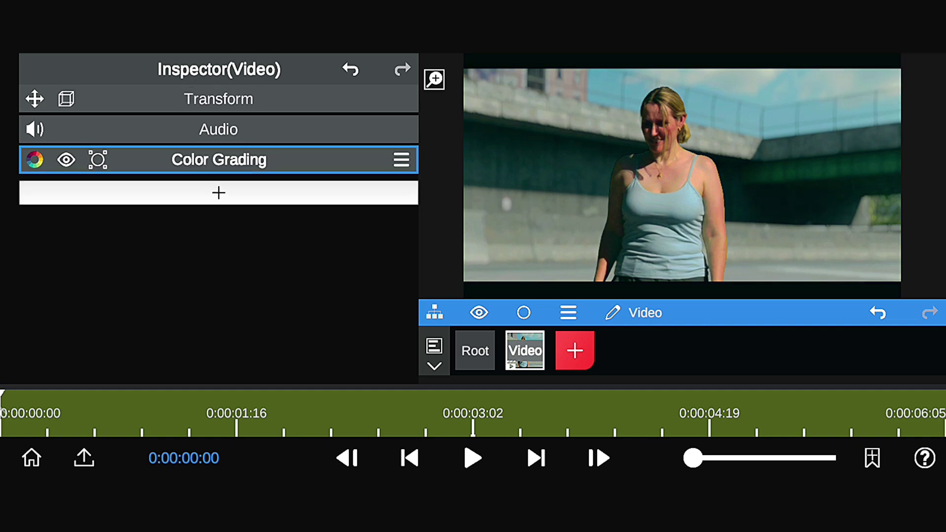
pyautogui.click(574, 350)
pyautogui.click(682, 247)
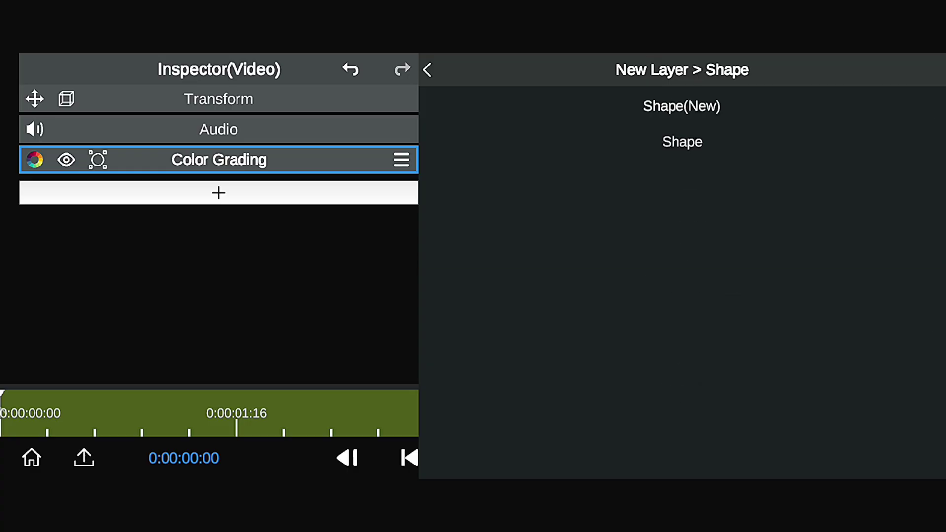
pyautogui.click(682, 104)
pyautogui.moveTo(782, 276); pyautogui.dragTo(936, 301)
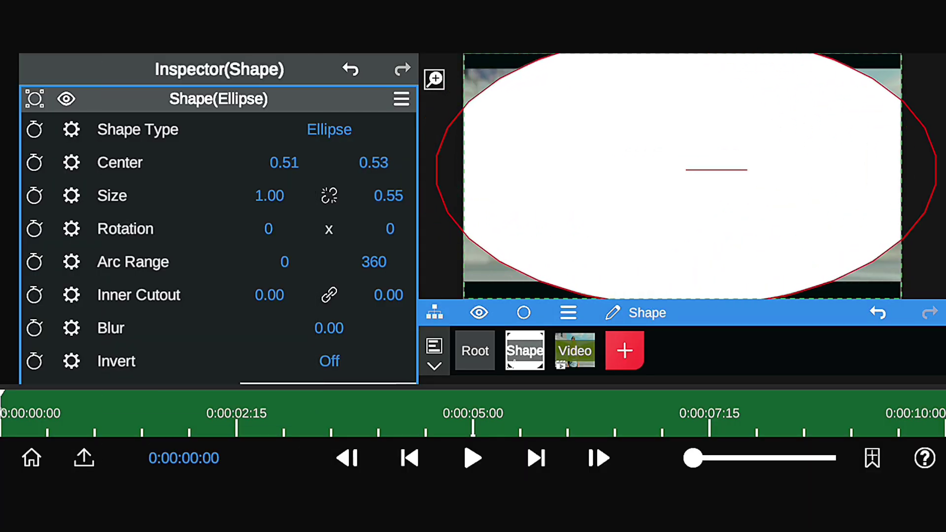
# Step: Invert the ellipse, fill it black, and soften its edge with Blur 0.33
pyautogui.click(329, 360)
pyautogui.scroll(-1, 217, 246)
pyautogui.click(318, 350)
pyautogui.moveTo(425, 375); pyautogui.dragTo(295, 376)
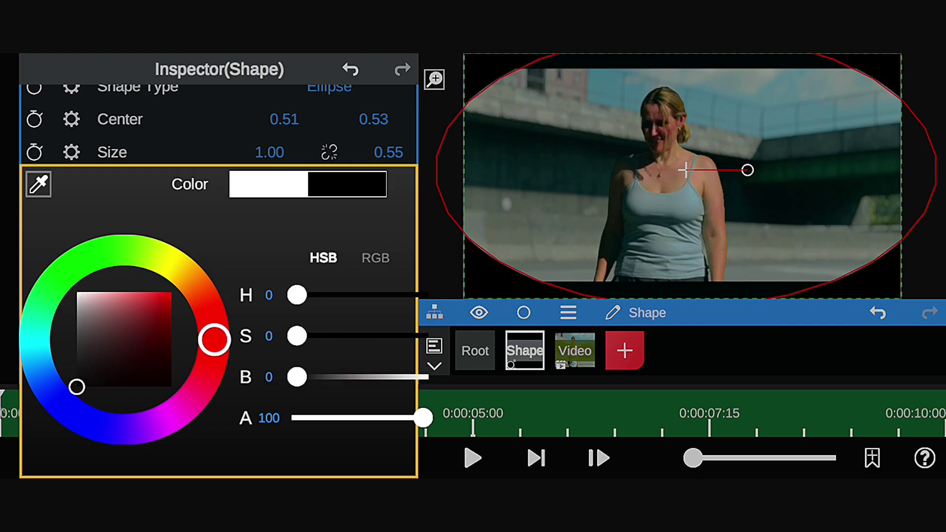
pyautogui.click(679, 222)
pyautogui.moveTo(329, 284); pyautogui.dragTo(364, 284)
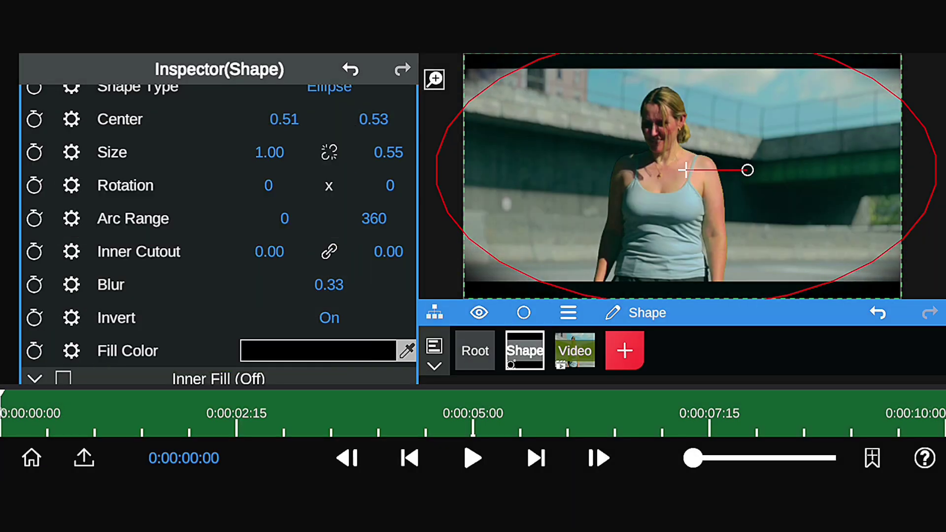
pyautogui.moveTo(685, 170); pyautogui.dragTo(671, 125)
# Step: Fit the ellipse around the woman, raise Blur to 1.00, and select Root
pyautogui.moveTo(926, 256); pyautogui.dragTo(841, 251)
pyautogui.moveTo(671, 125); pyautogui.dragTo(673, 173)
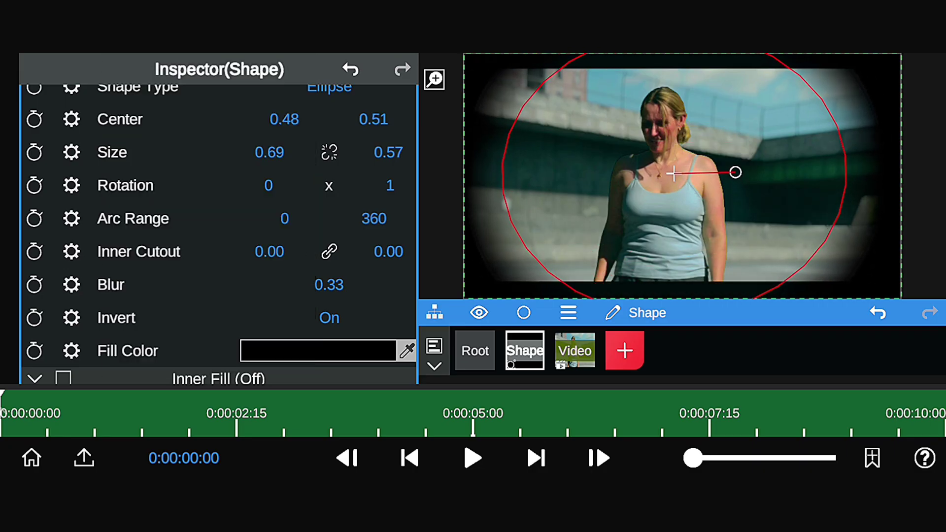
pyautogui.scroll(-3, 218, 234)
pyautogui.scroll(5, 218, 233)
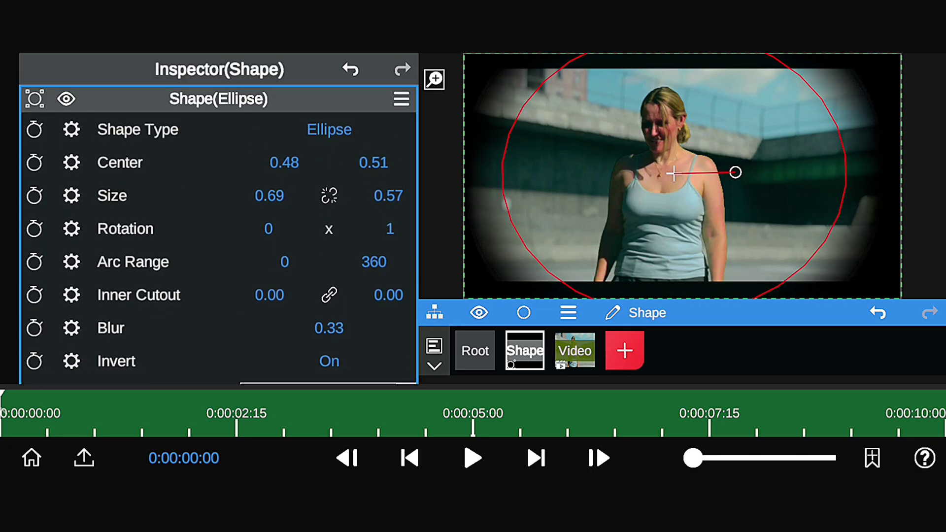
pyautogui.moveTo(329, 328); pyautogui.dragTo(404, 328)
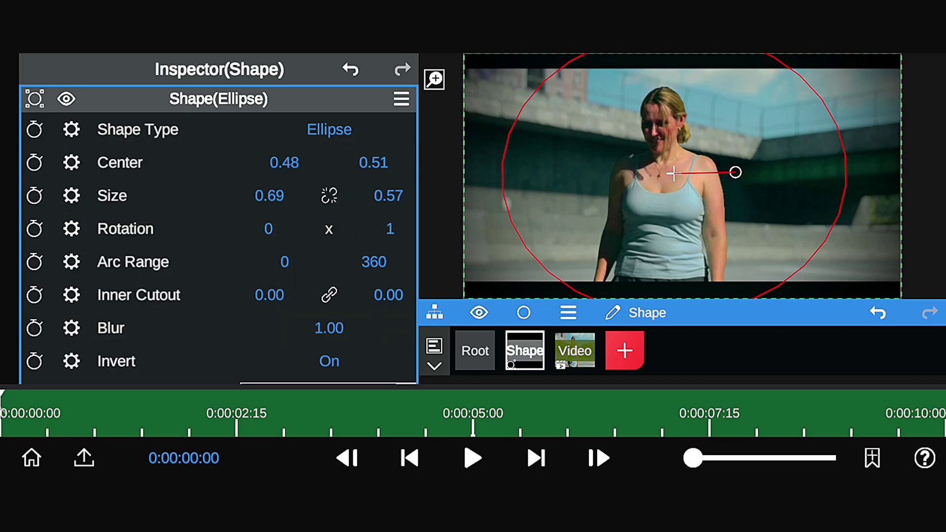
pyautogui.moveTo(672, 172); pyautogui.dragTo(681, 171)
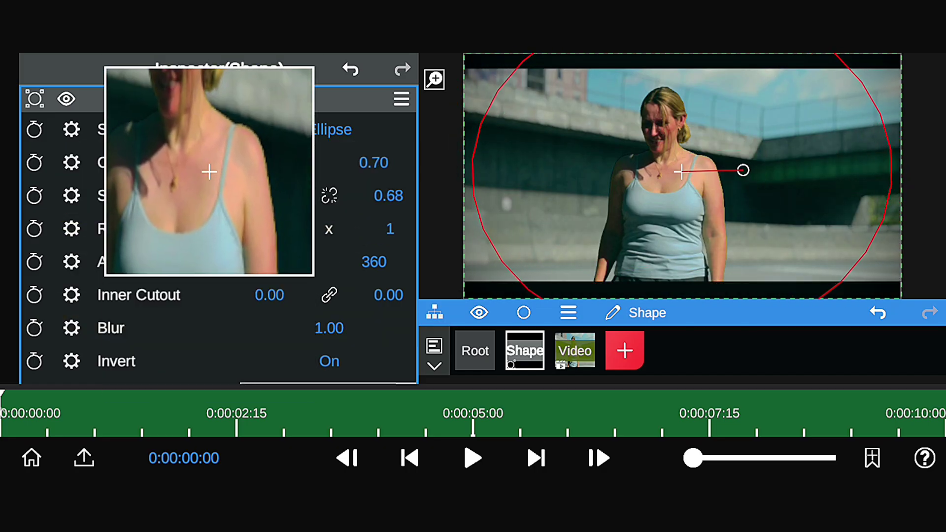
pyautogui.click(218, 99)
pyautogui.click(475, 350)
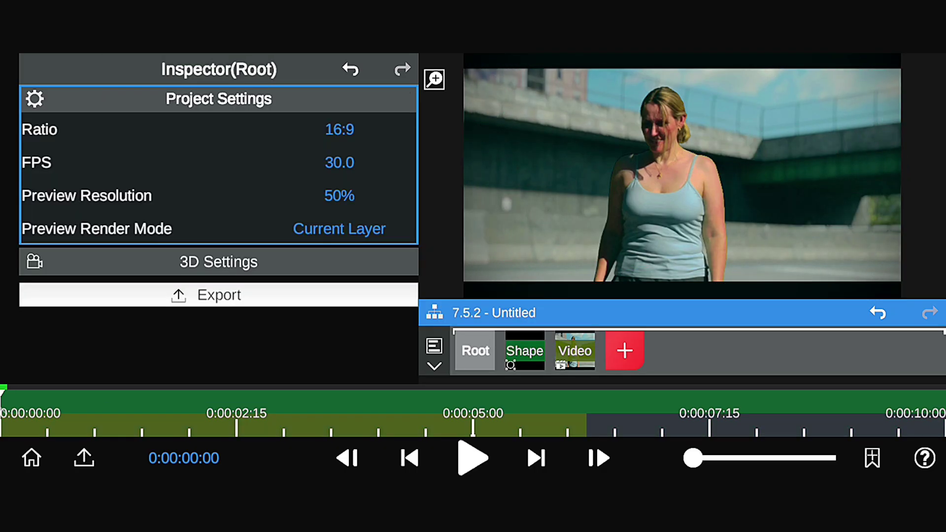
# Step: Trim the Shape clip to the Video clip's 6:06 length and play the composite
pyautogui.click(472, 458)
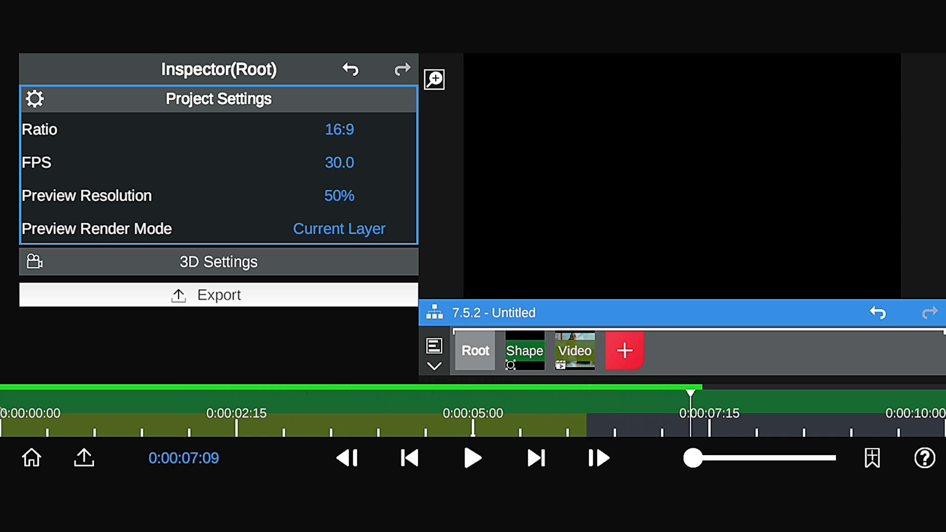
pyautogui.click(524, 351)
pyautogui.click(574, 266)
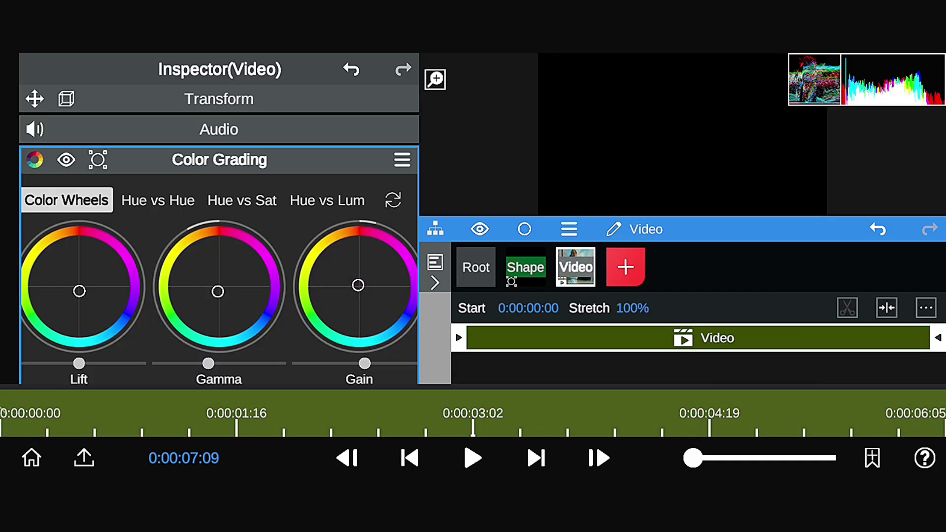
pyautogui.click(544, 256)
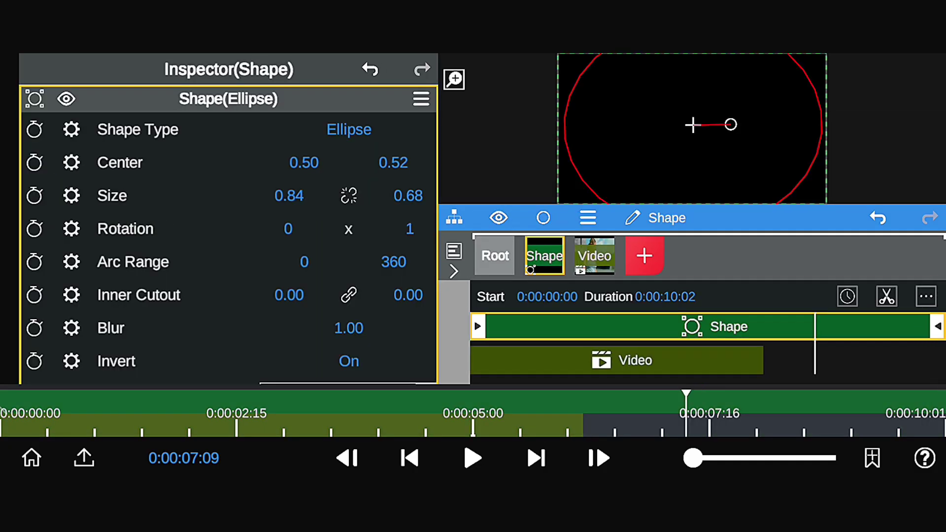
pyautogui.moveTo(843, 326); pyautogui.dragTo(763, 326)
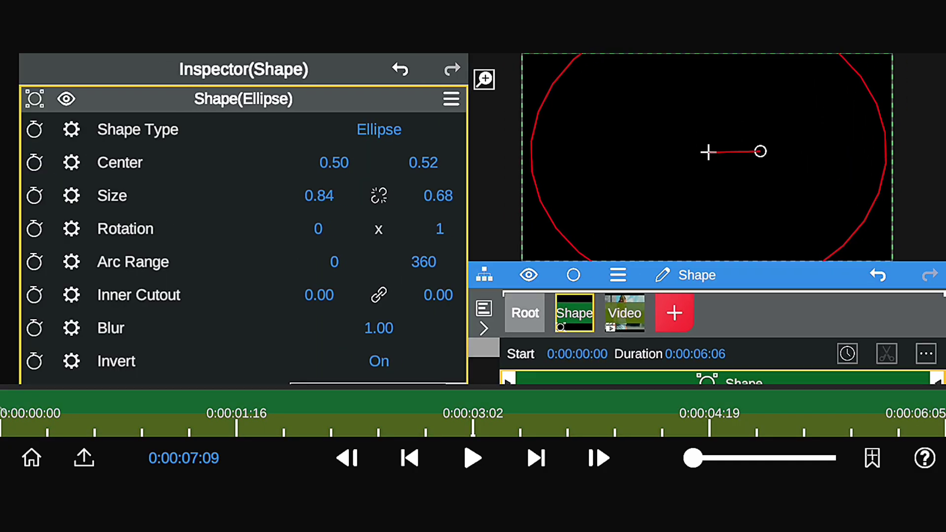
pyautogui.click(524, 313)
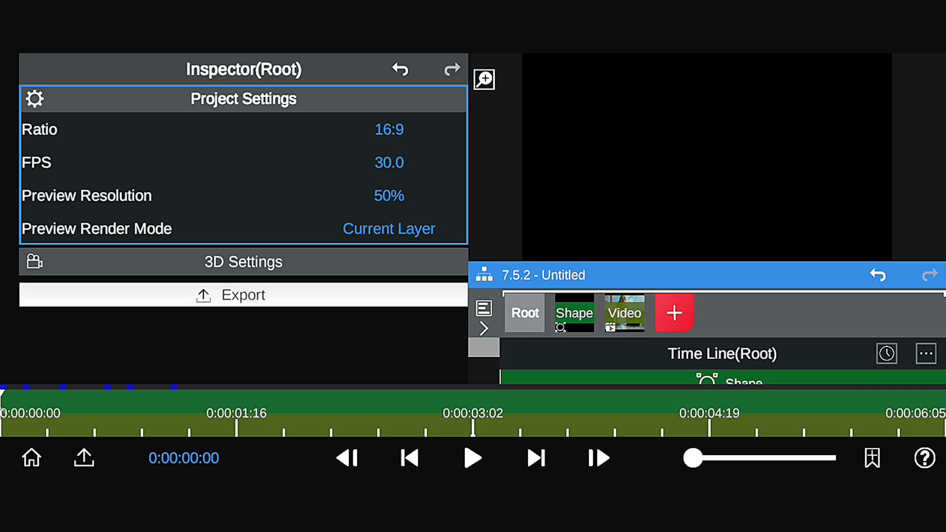
pyautogui.click(472, 458)
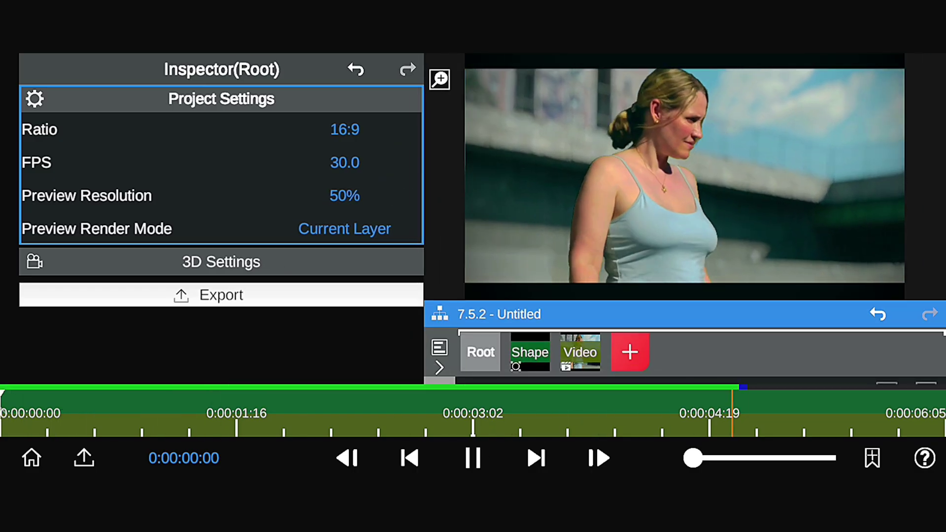
# Step: Preview the vignetted composite, then select the Video layer
pyautogui.click(472, 457)
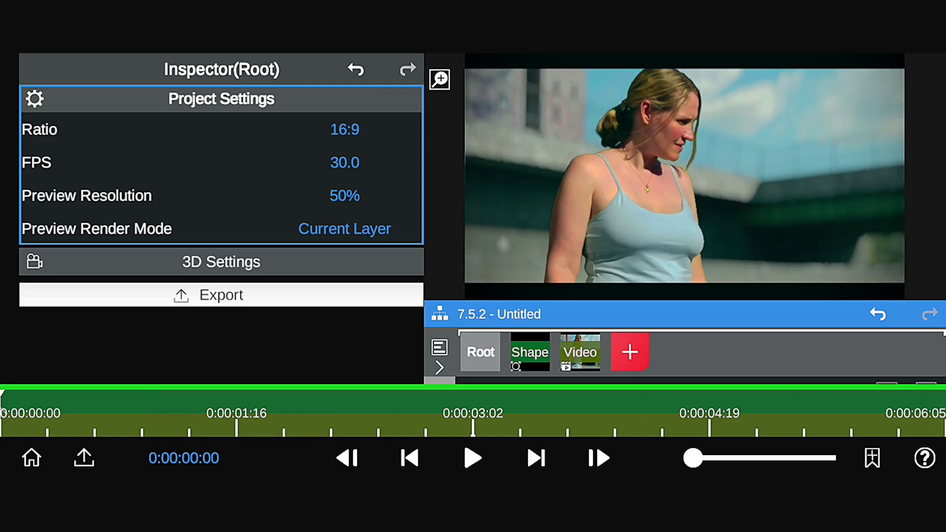
pyautogui.click(580, 352)
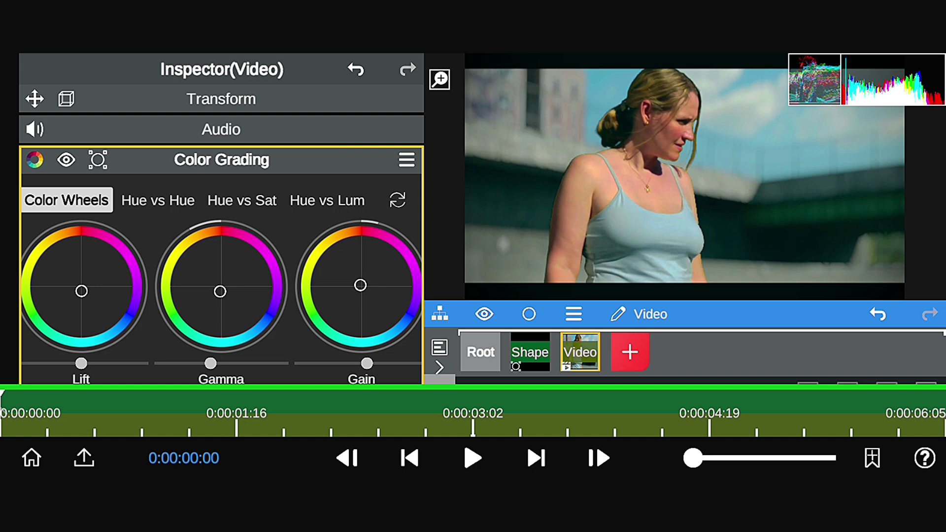
# Step: Add a Basic Correction effect to the video and raise Sharpen to 0.68
pyautogui.click(222, 159)
pyautogui.click(221, 192)
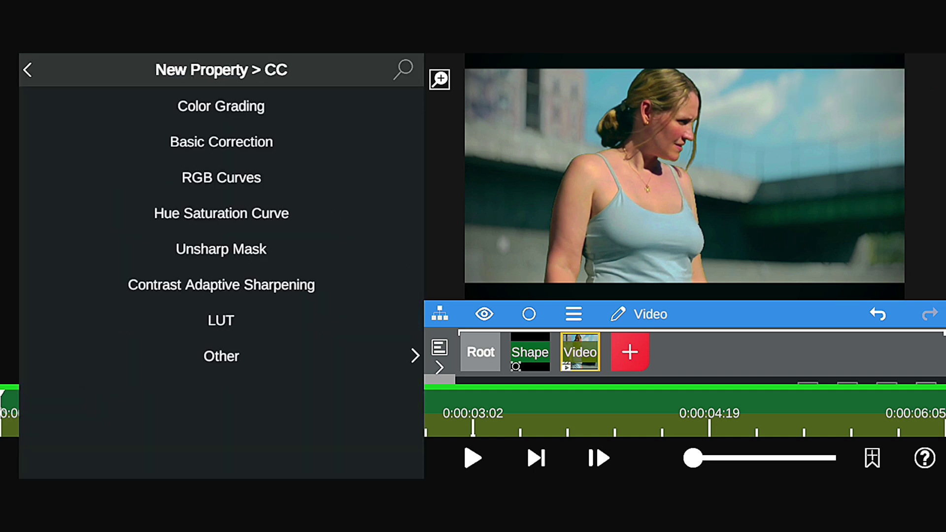
pyautogui.click(221, 142)
pyautogui.moveTo(197, 254)
pyautogui.mouseDown()
pyautogui.moveTo(241, 254)
pyautogui.moveTo(224, 266)
pyautogui.mouseUp()
pyautogui.click(221, 189)
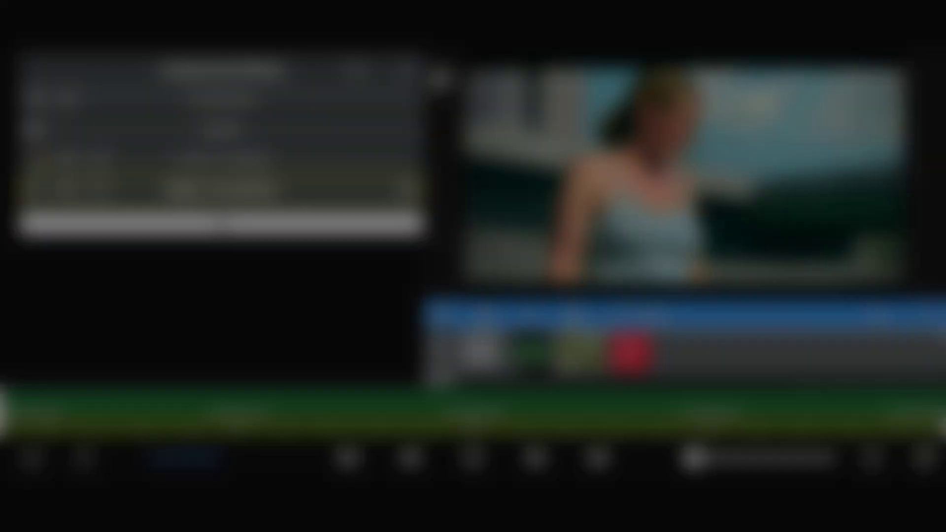